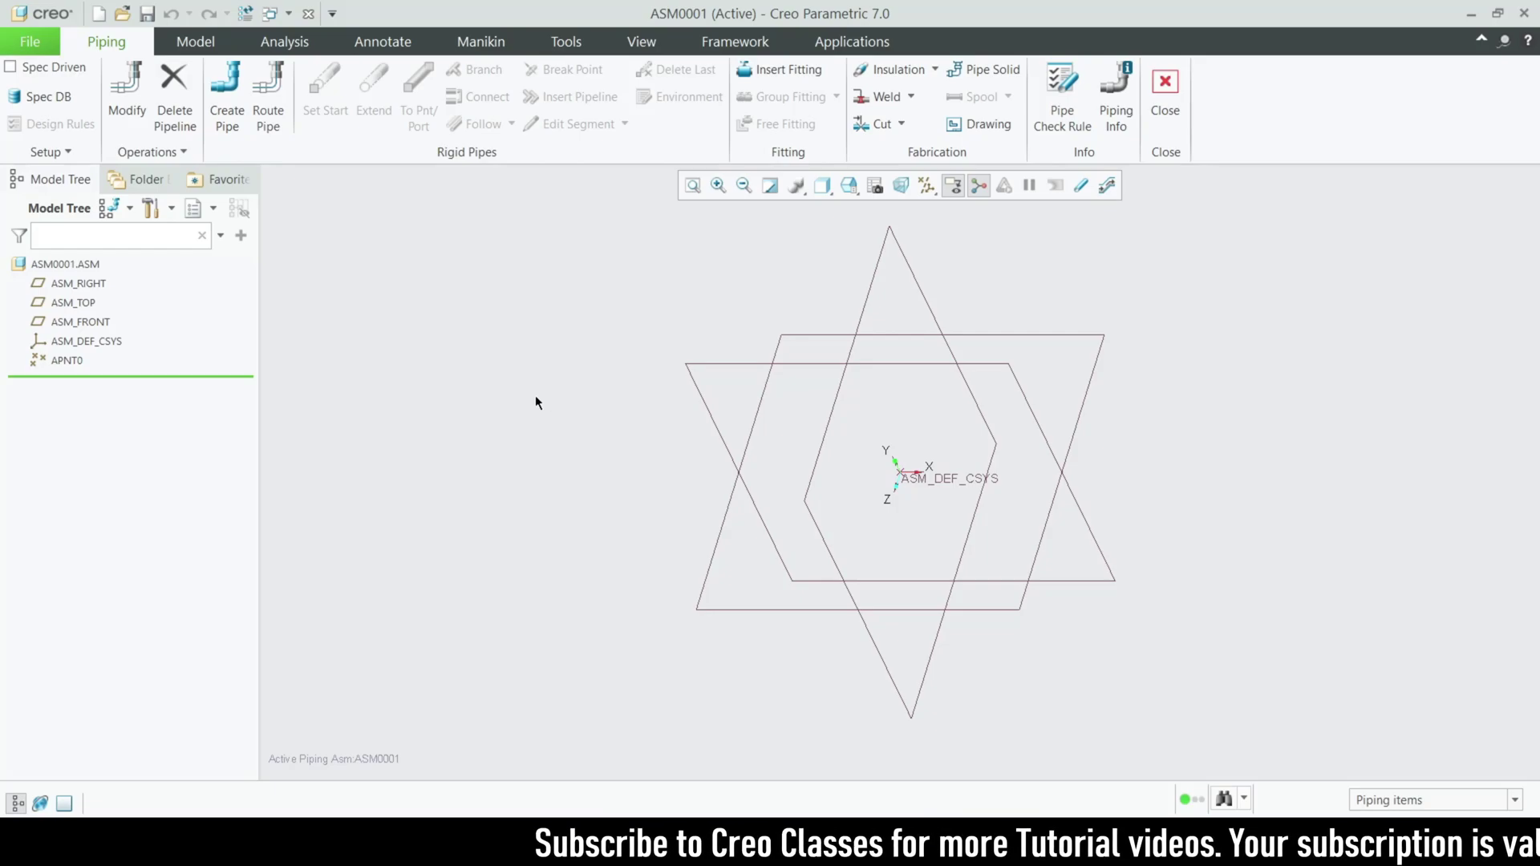
- Create a new pipeline named piping1
click(230, 112)
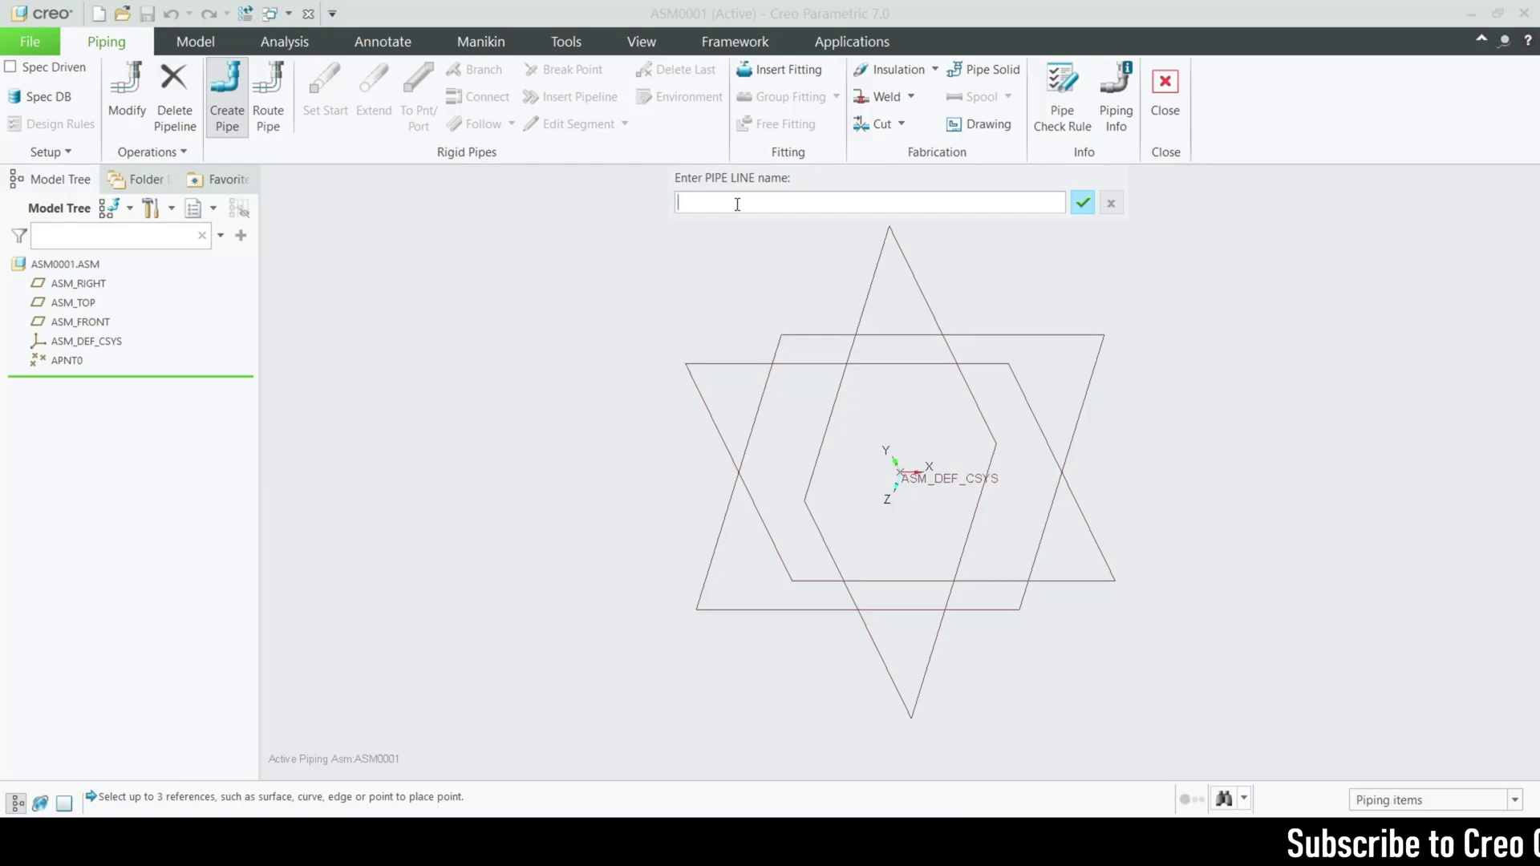
text(piping)
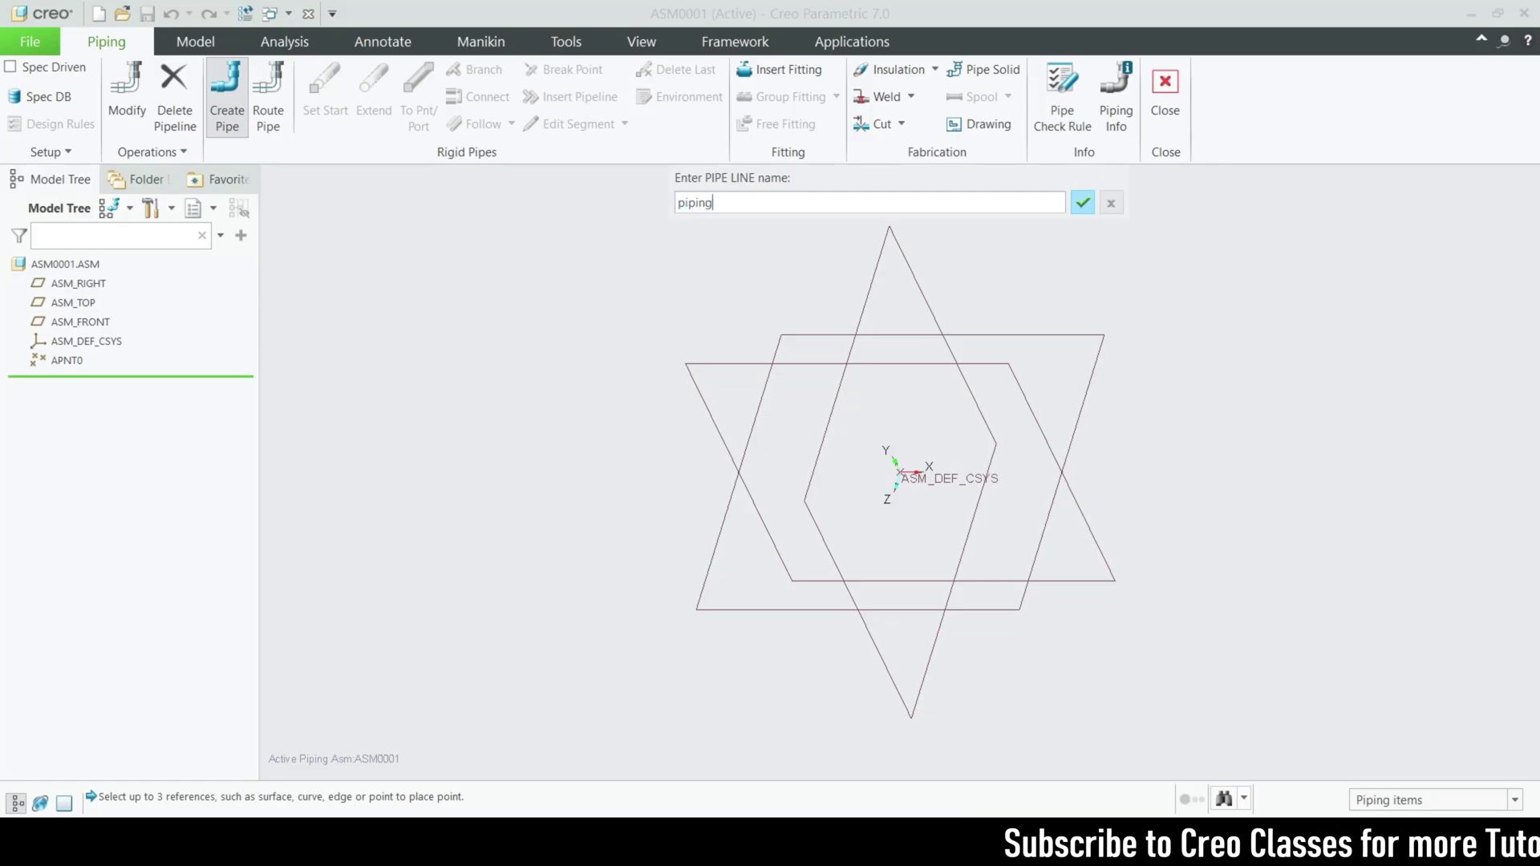
text(1)
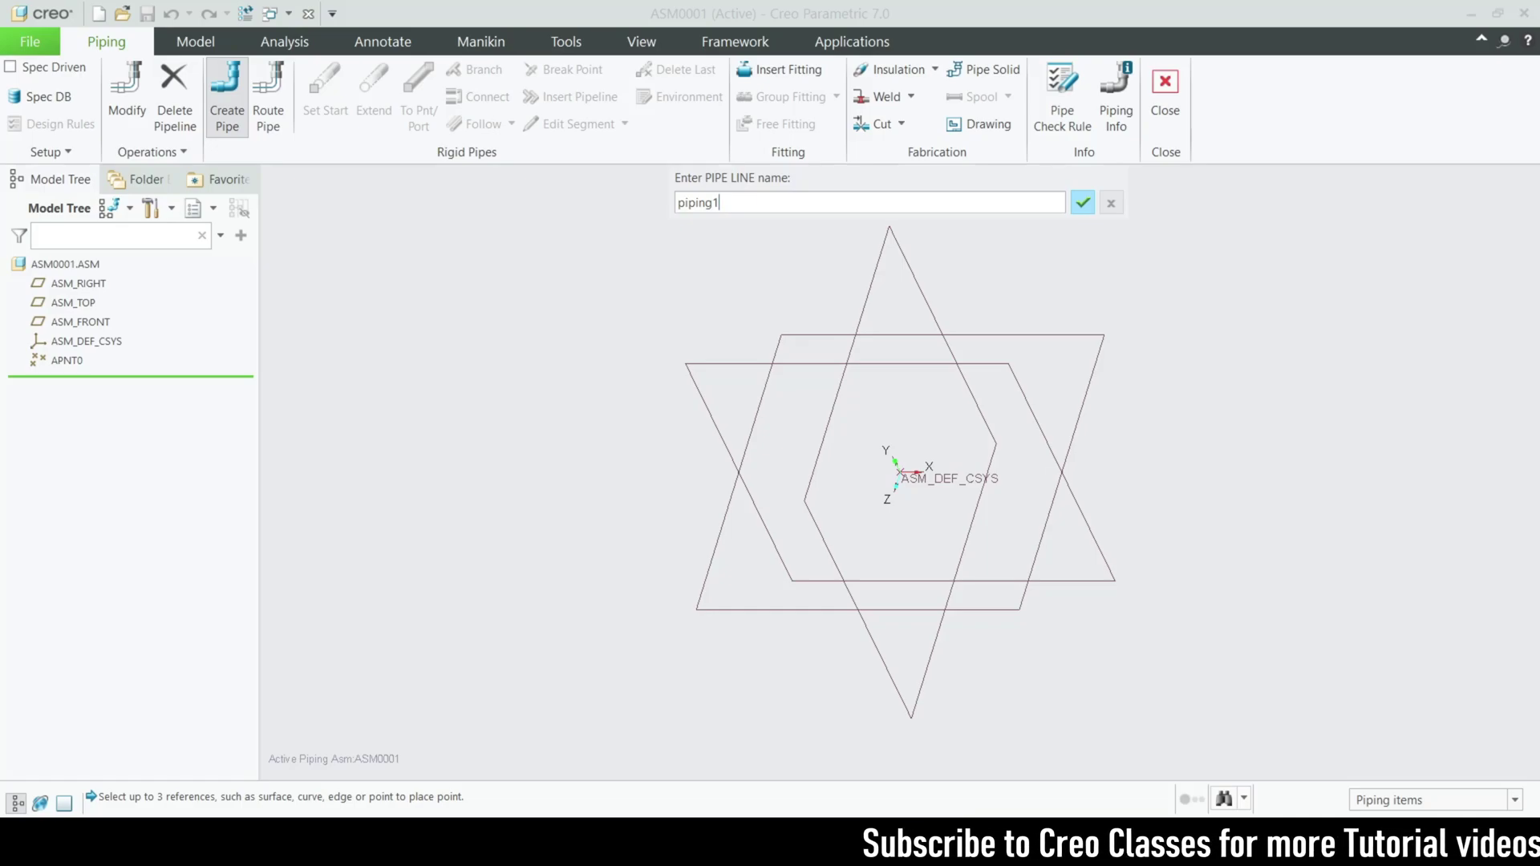
click(1082, 204)
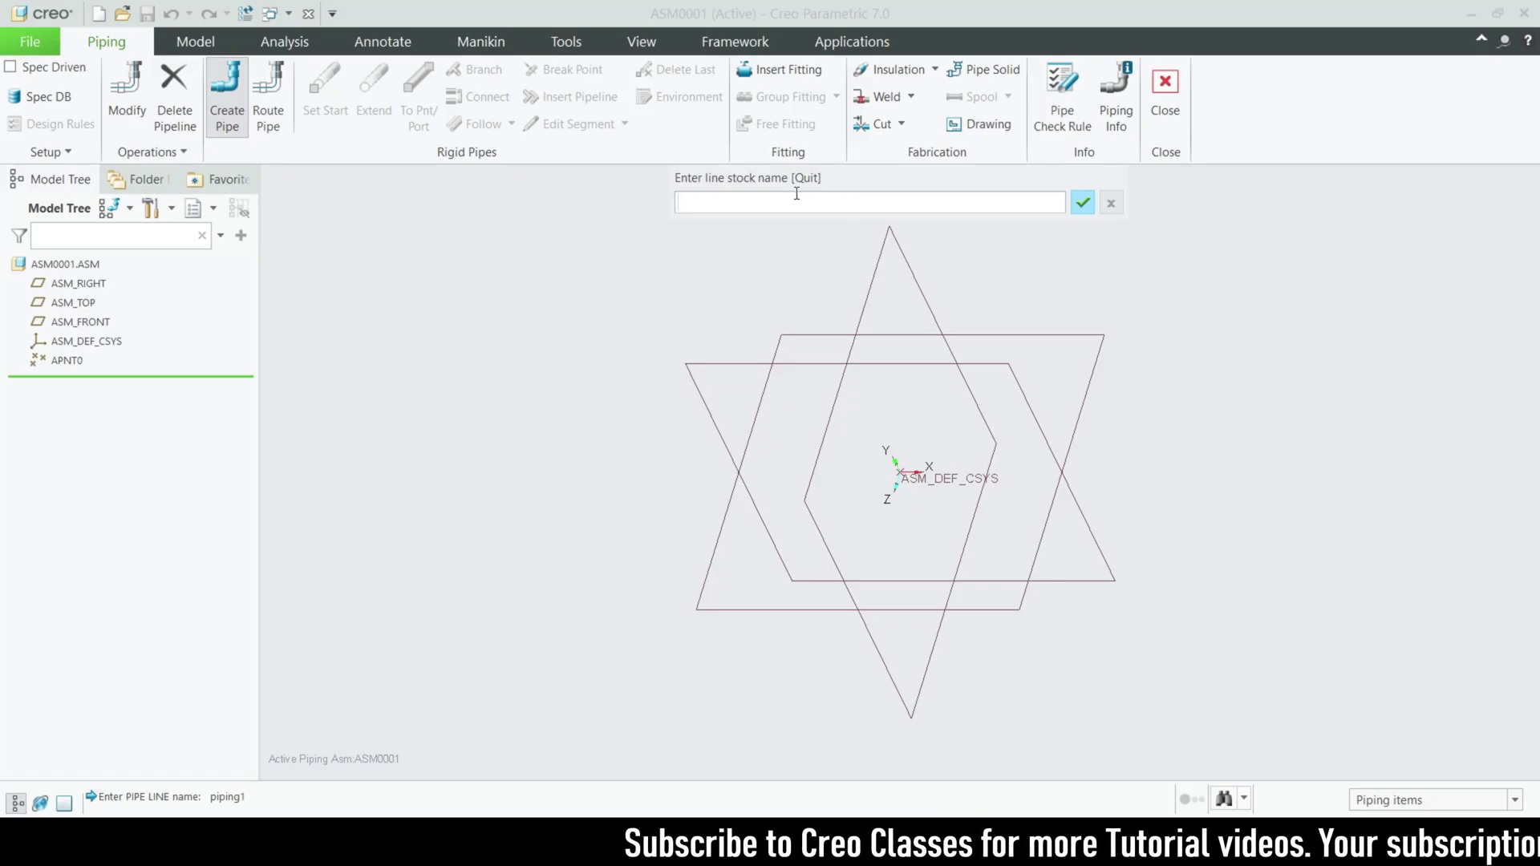
- Create a line stock named line1 for the new pipeline
text(line)
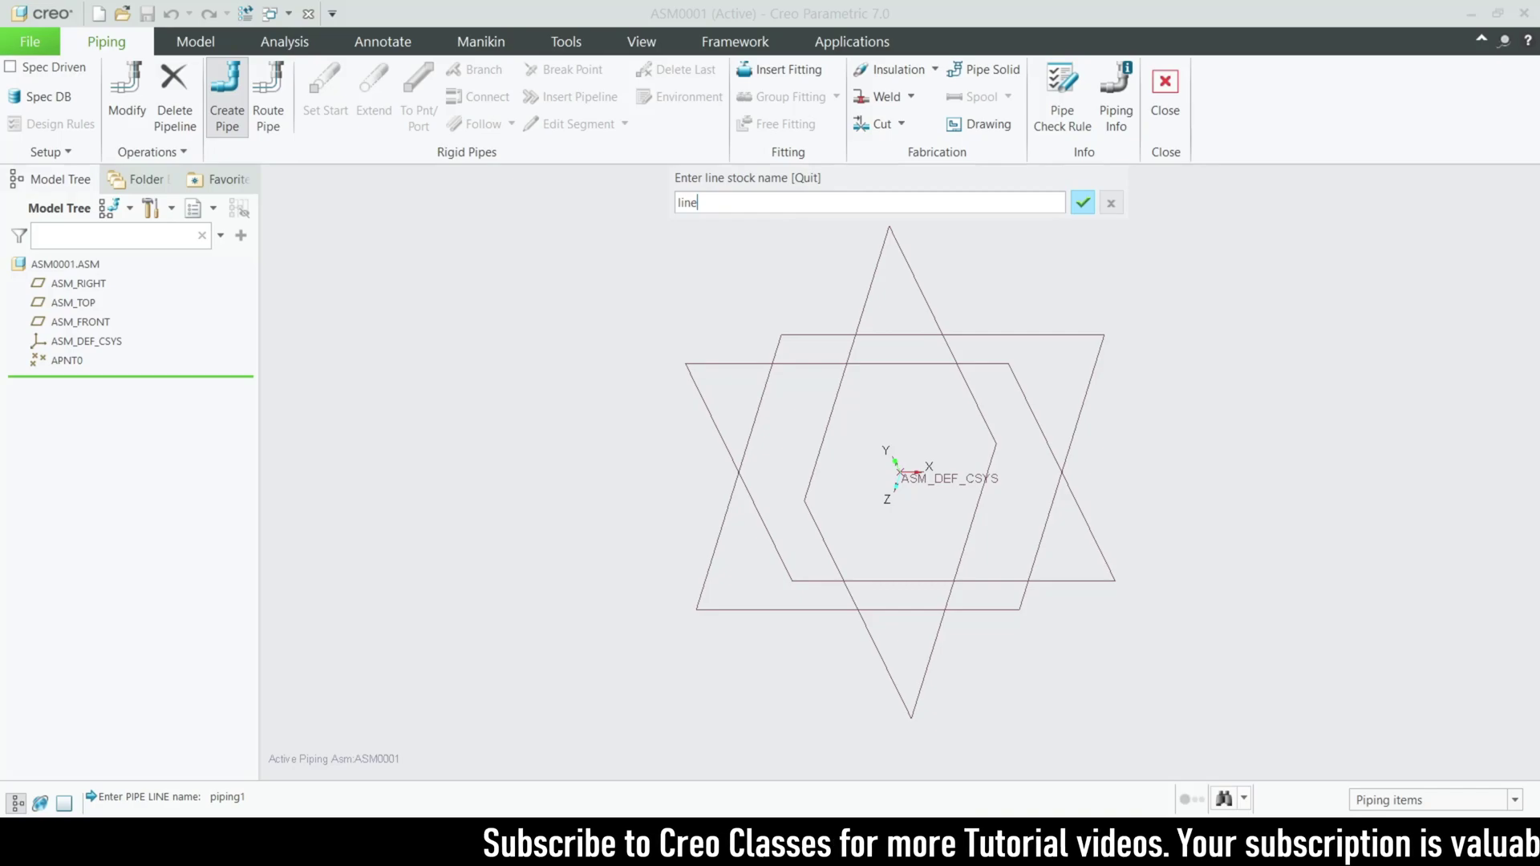
text(12)
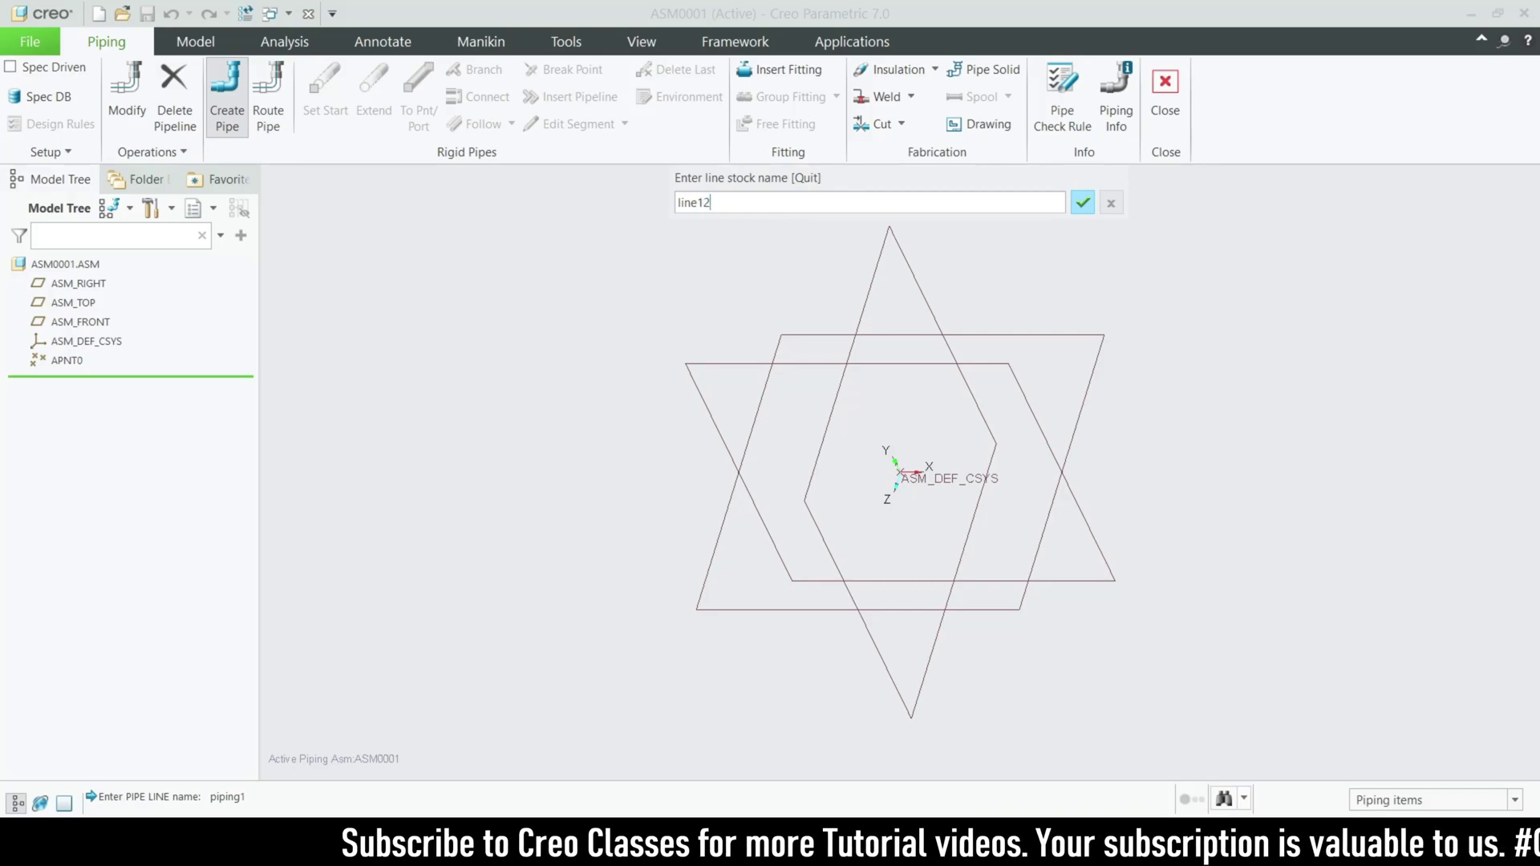
key(BackSpace)
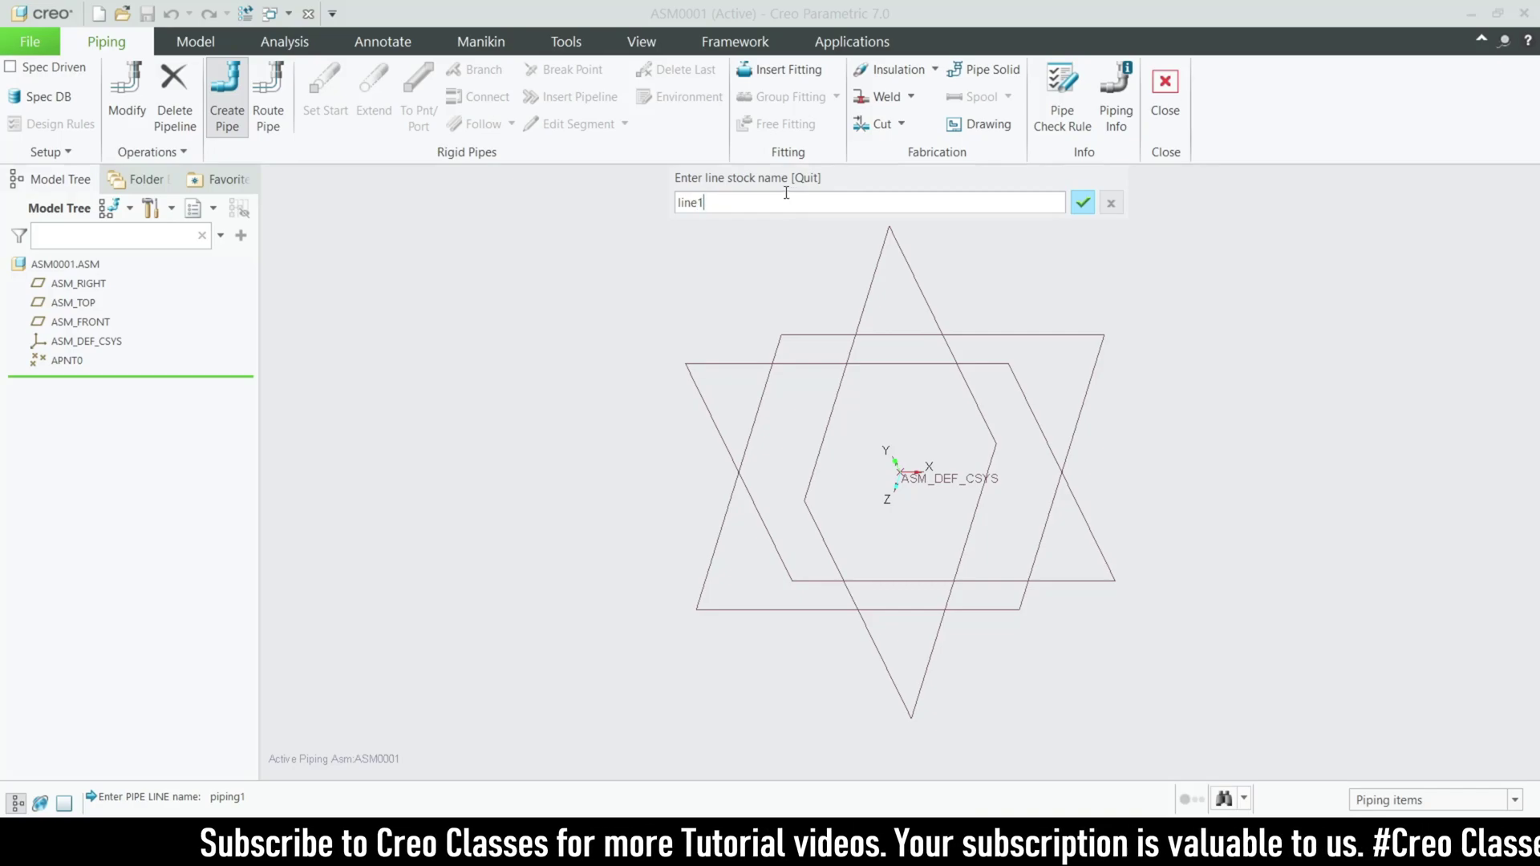
click(1084, 204)
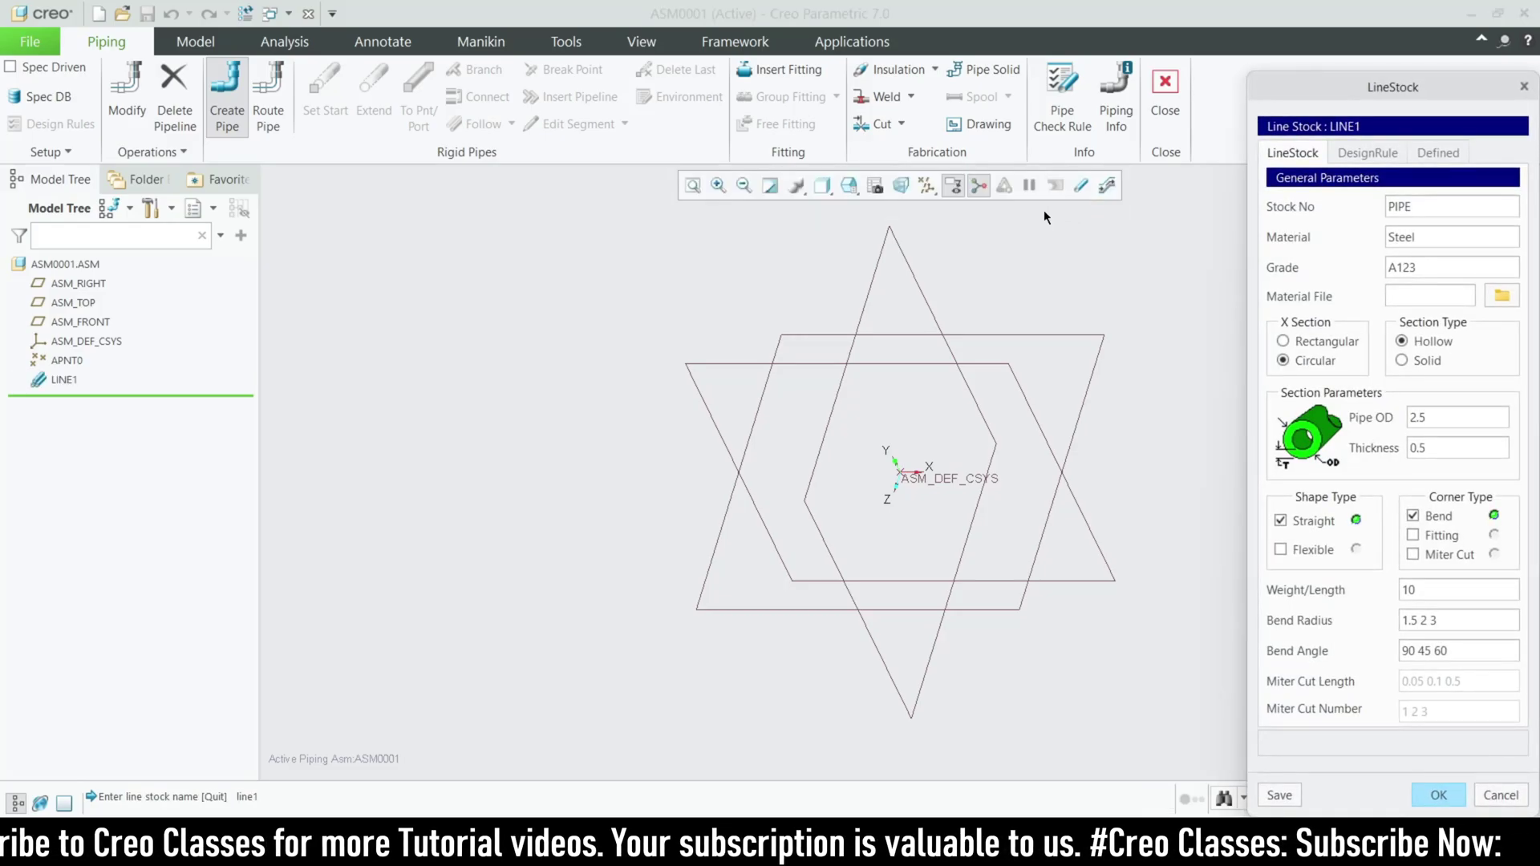
- Set the line stock's outer pipe diameter to 300
drag(1341, 98, 1304, 84)
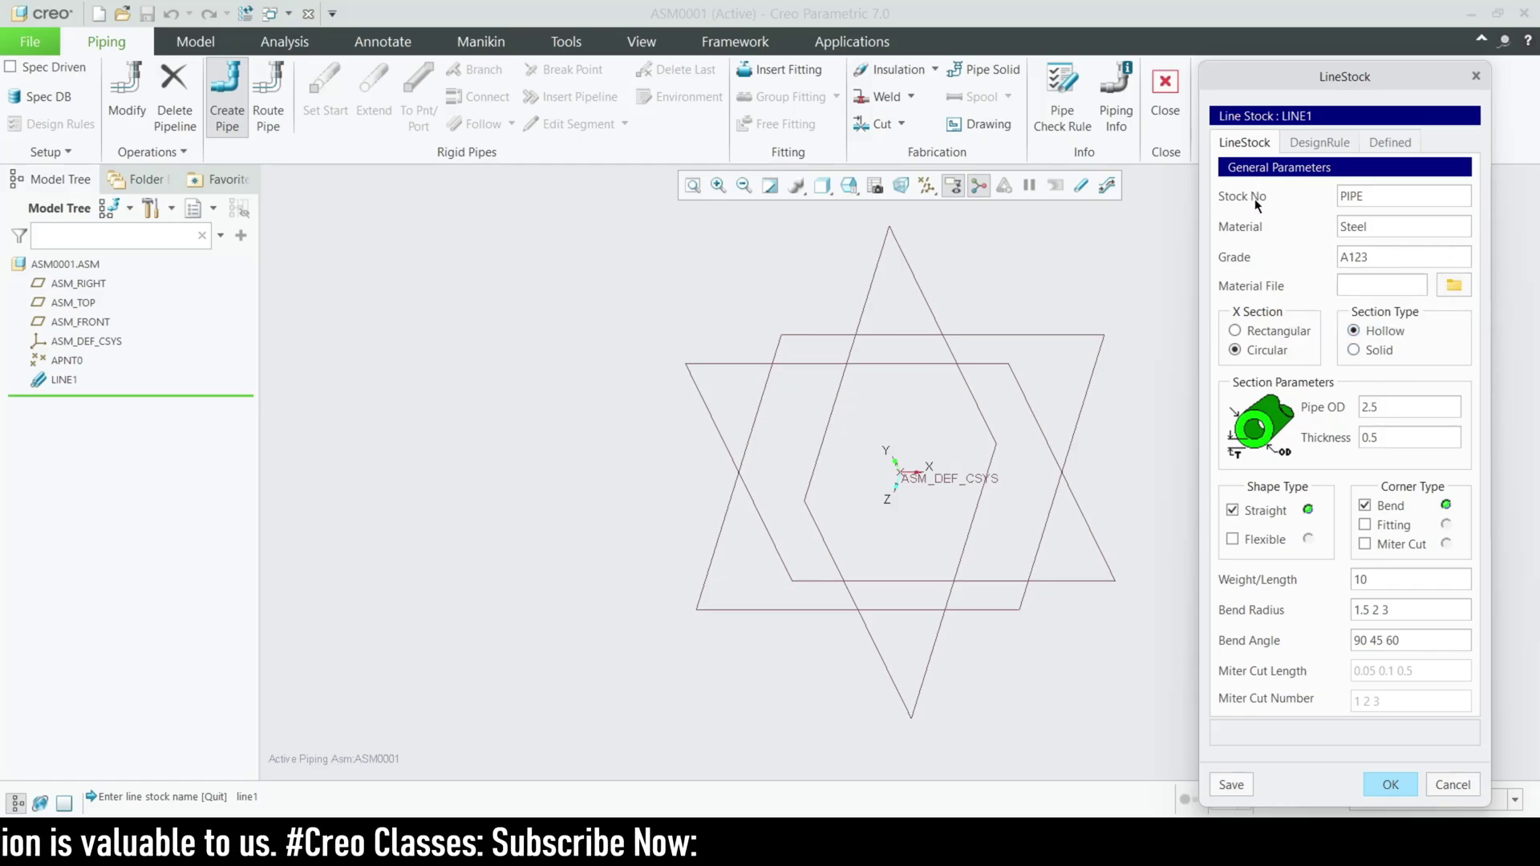
double_click(1369, 195)
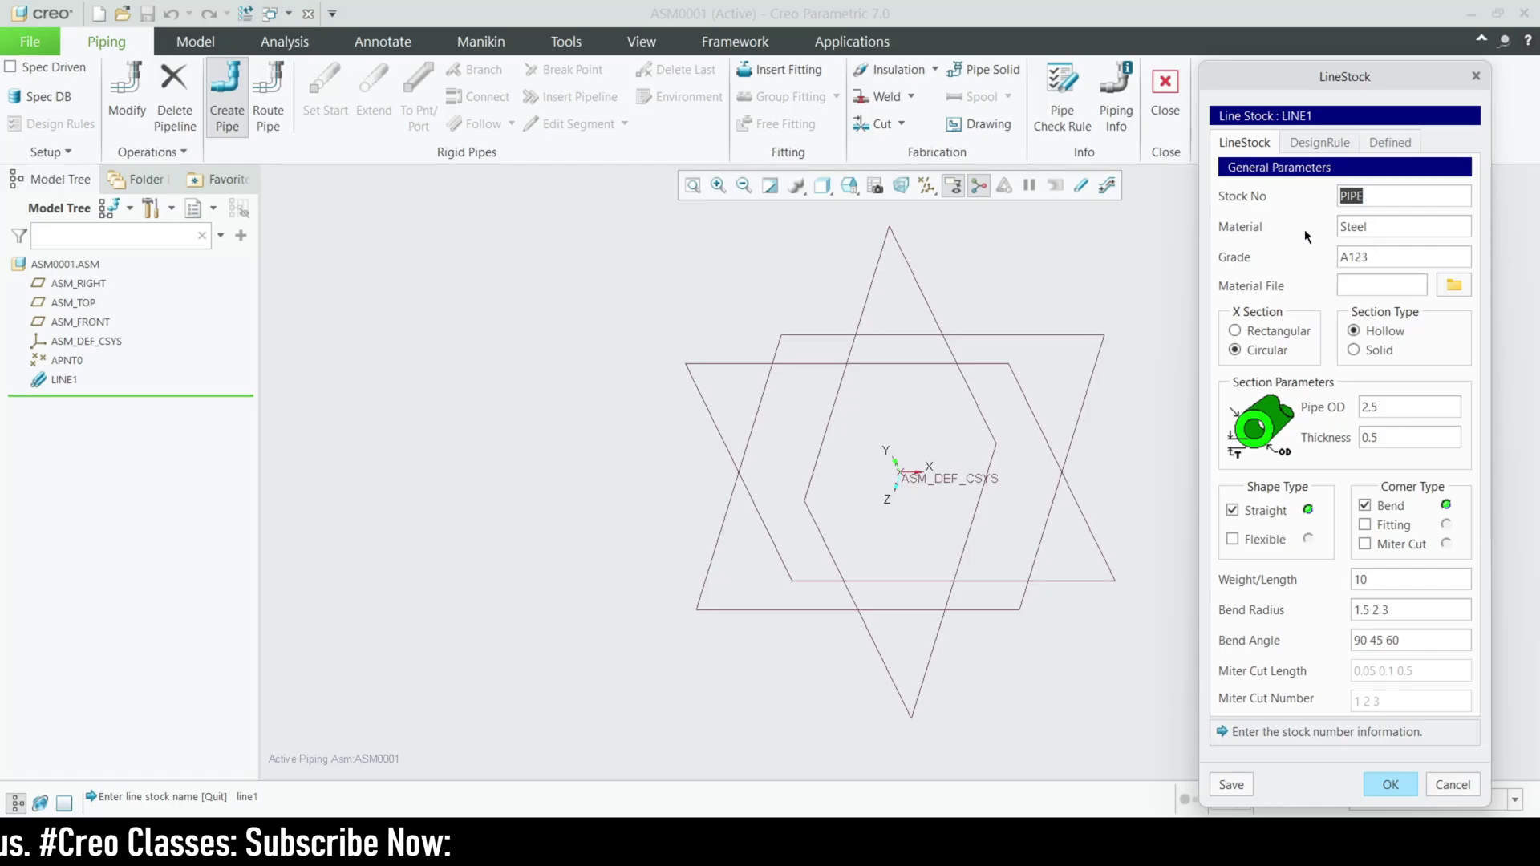
double_click(1394, 226)
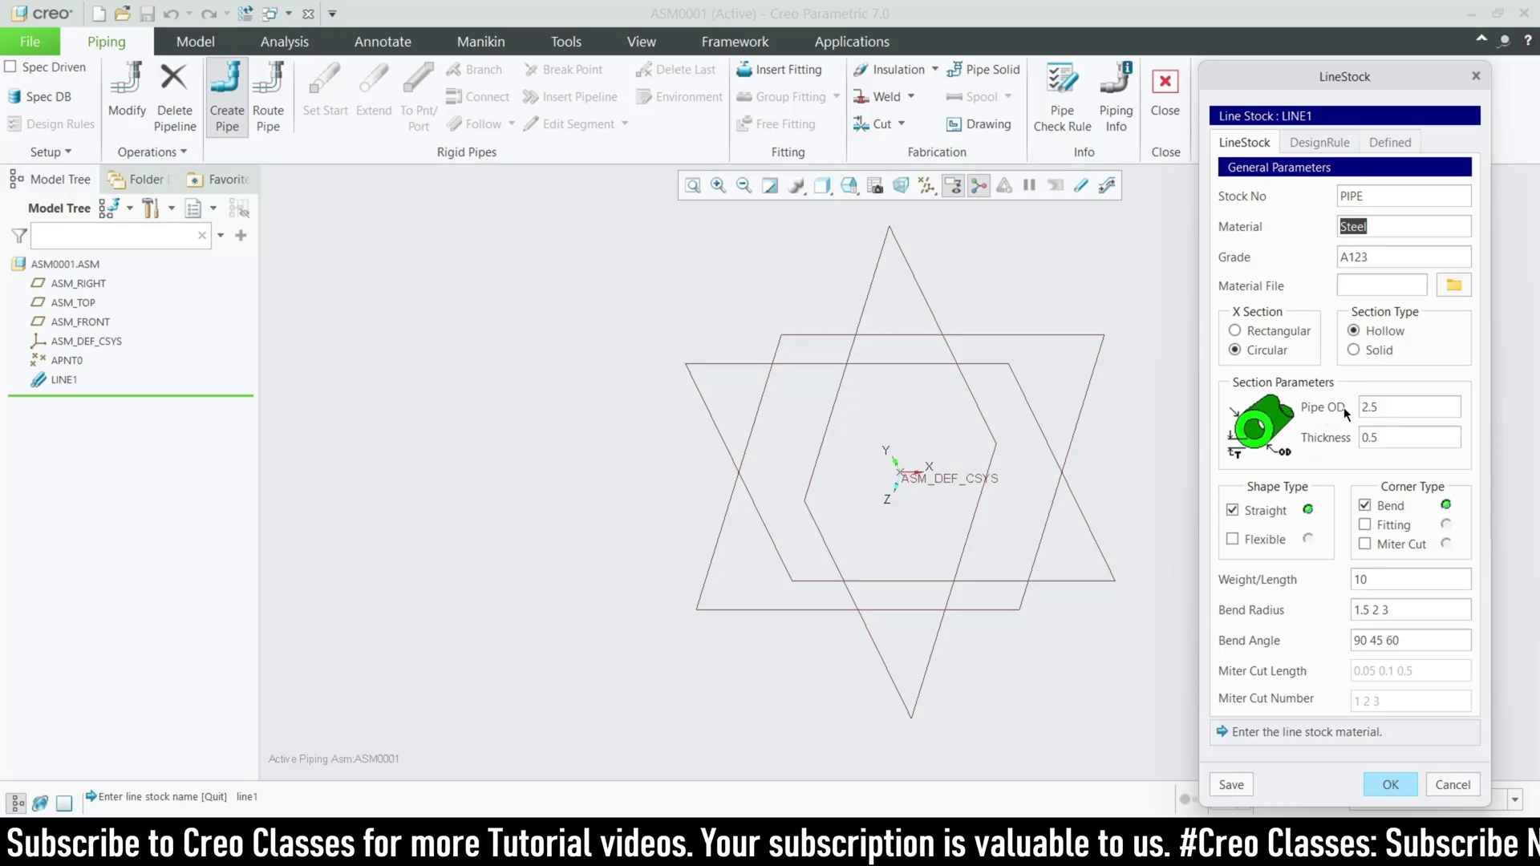
drag(1378, 408, 1359, 409)
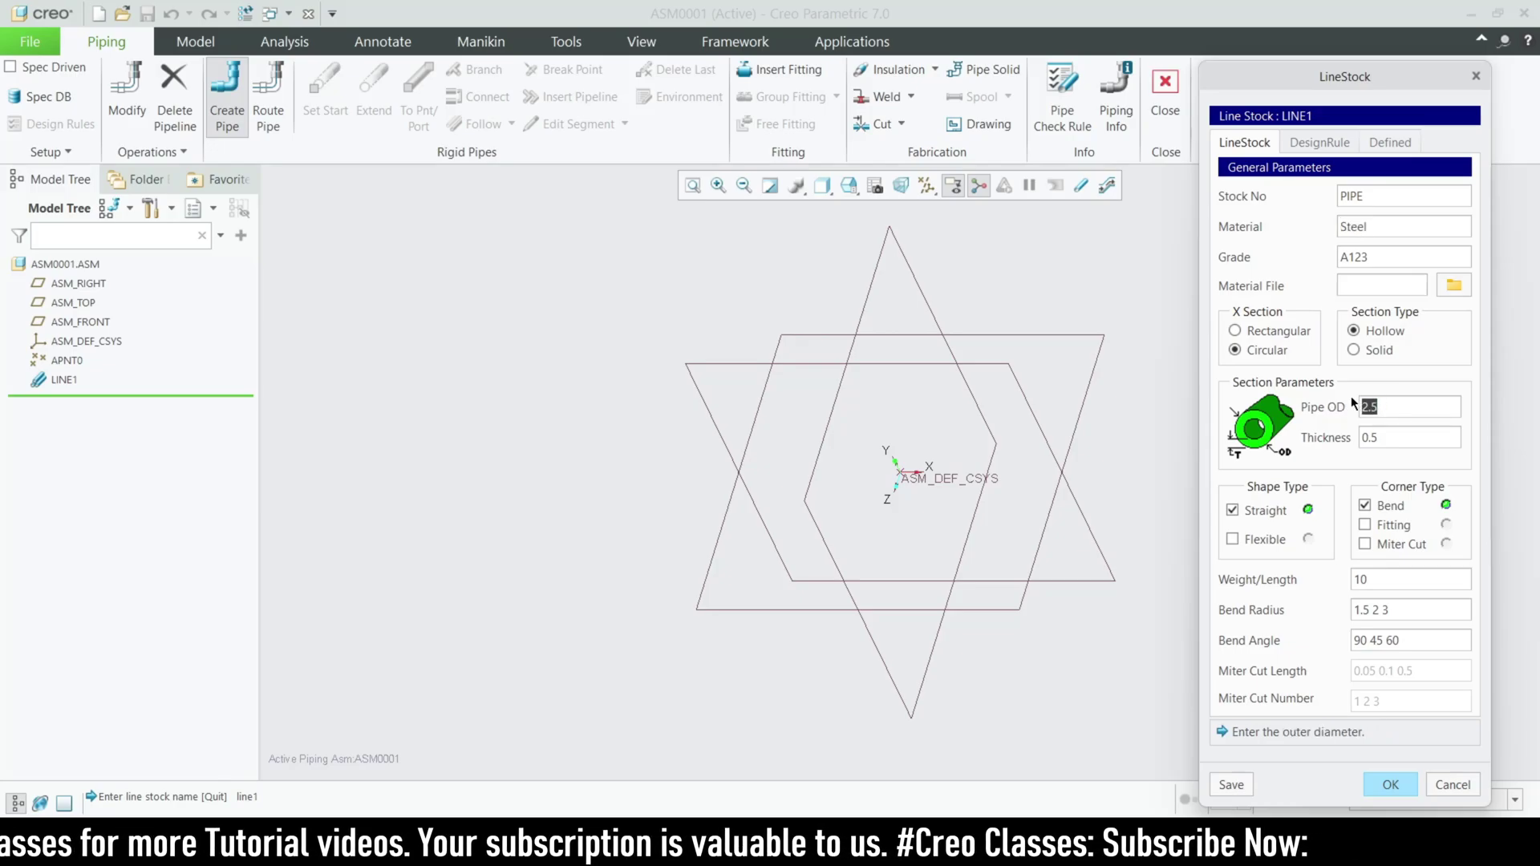
text(300)
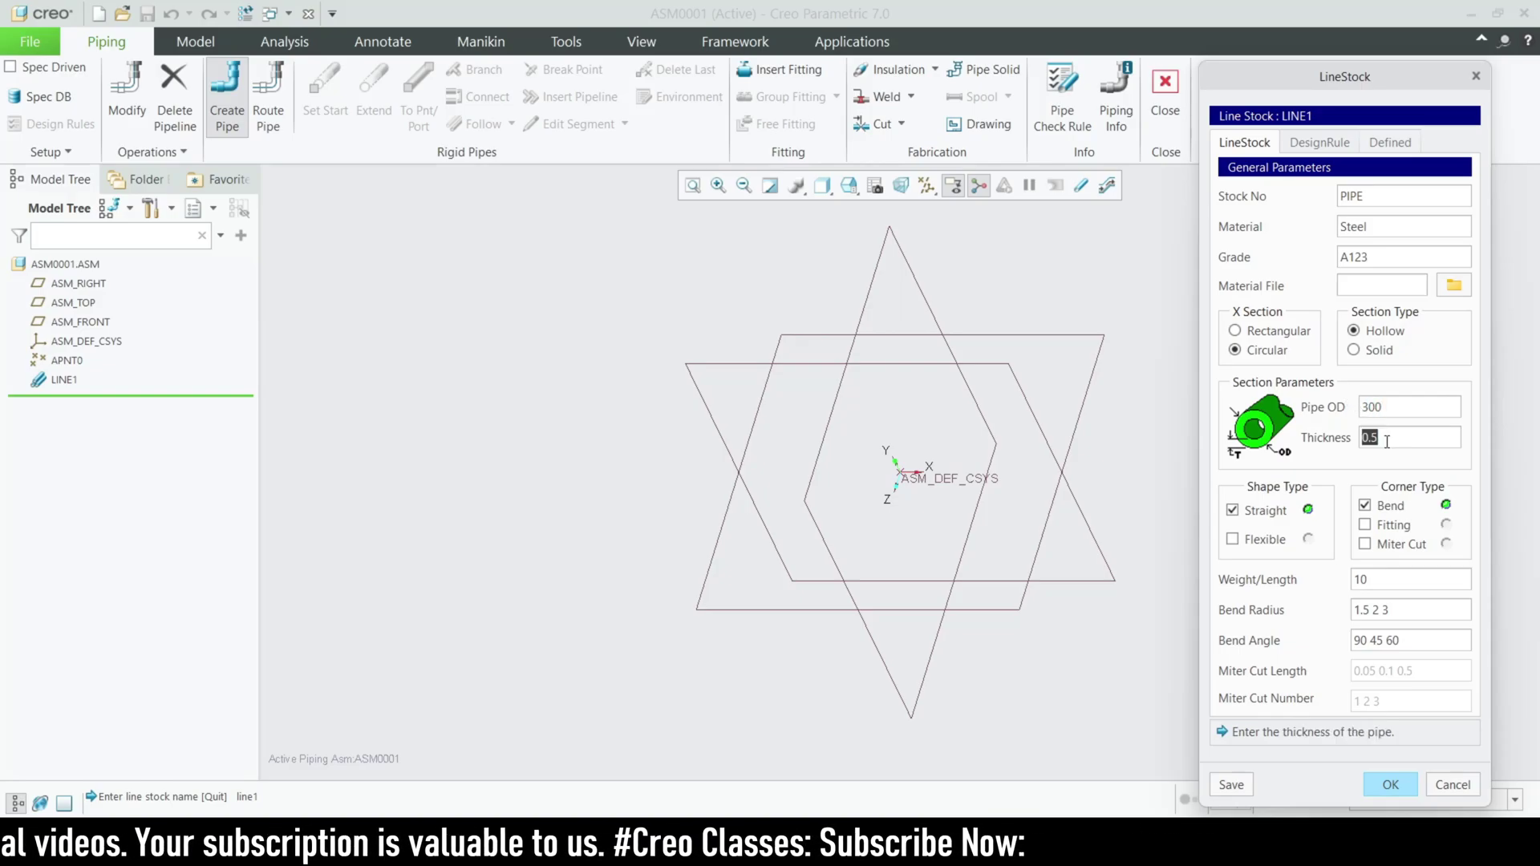
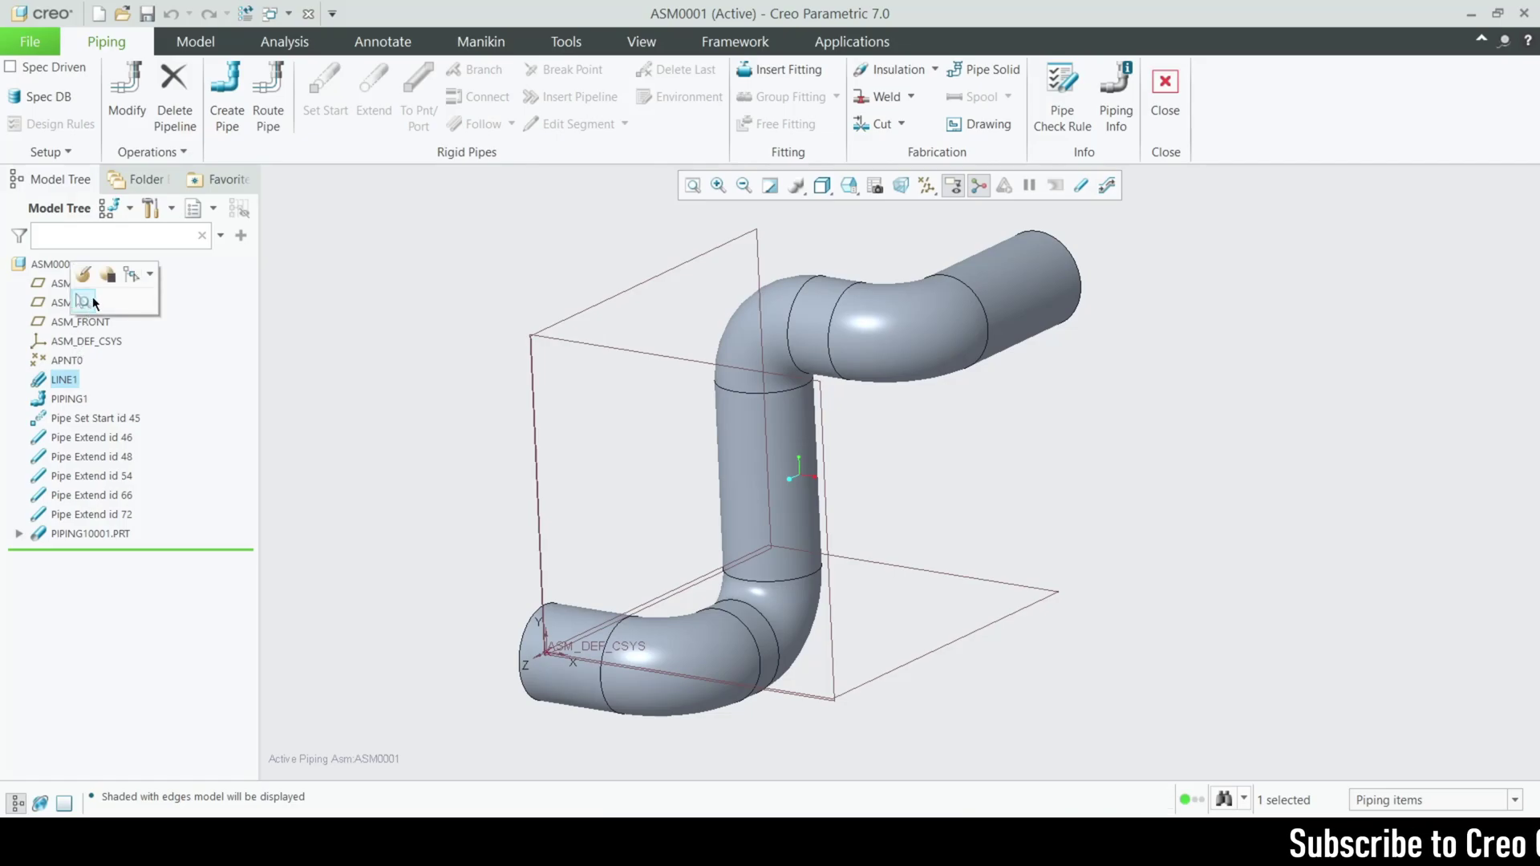
- Change the LINE1 line stock's outer pipe diameter to 200 and regenerate the assembly
click(106, 276)
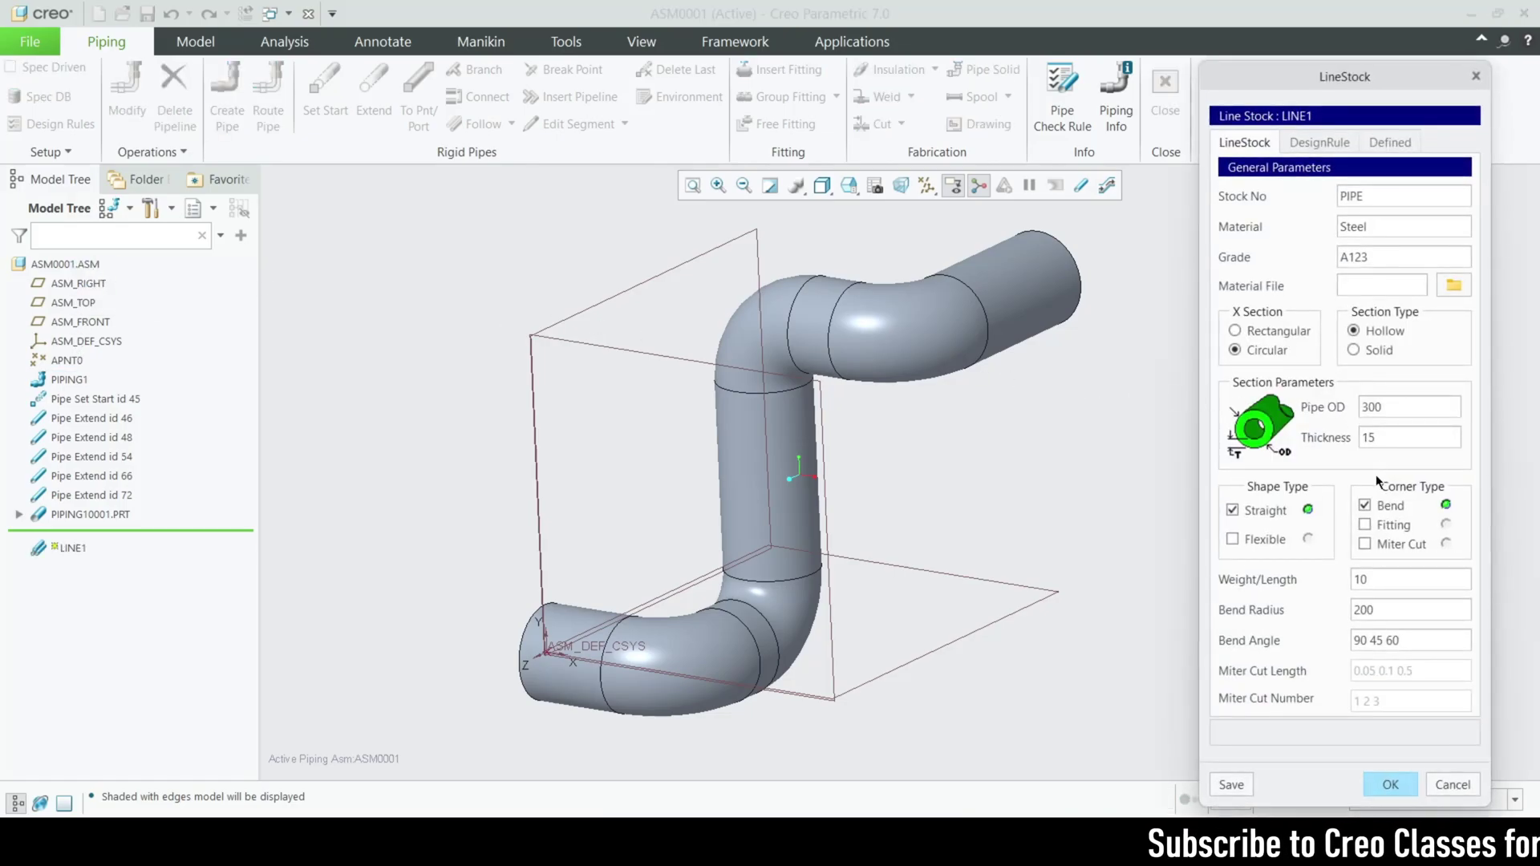
double_click(1398, 409)
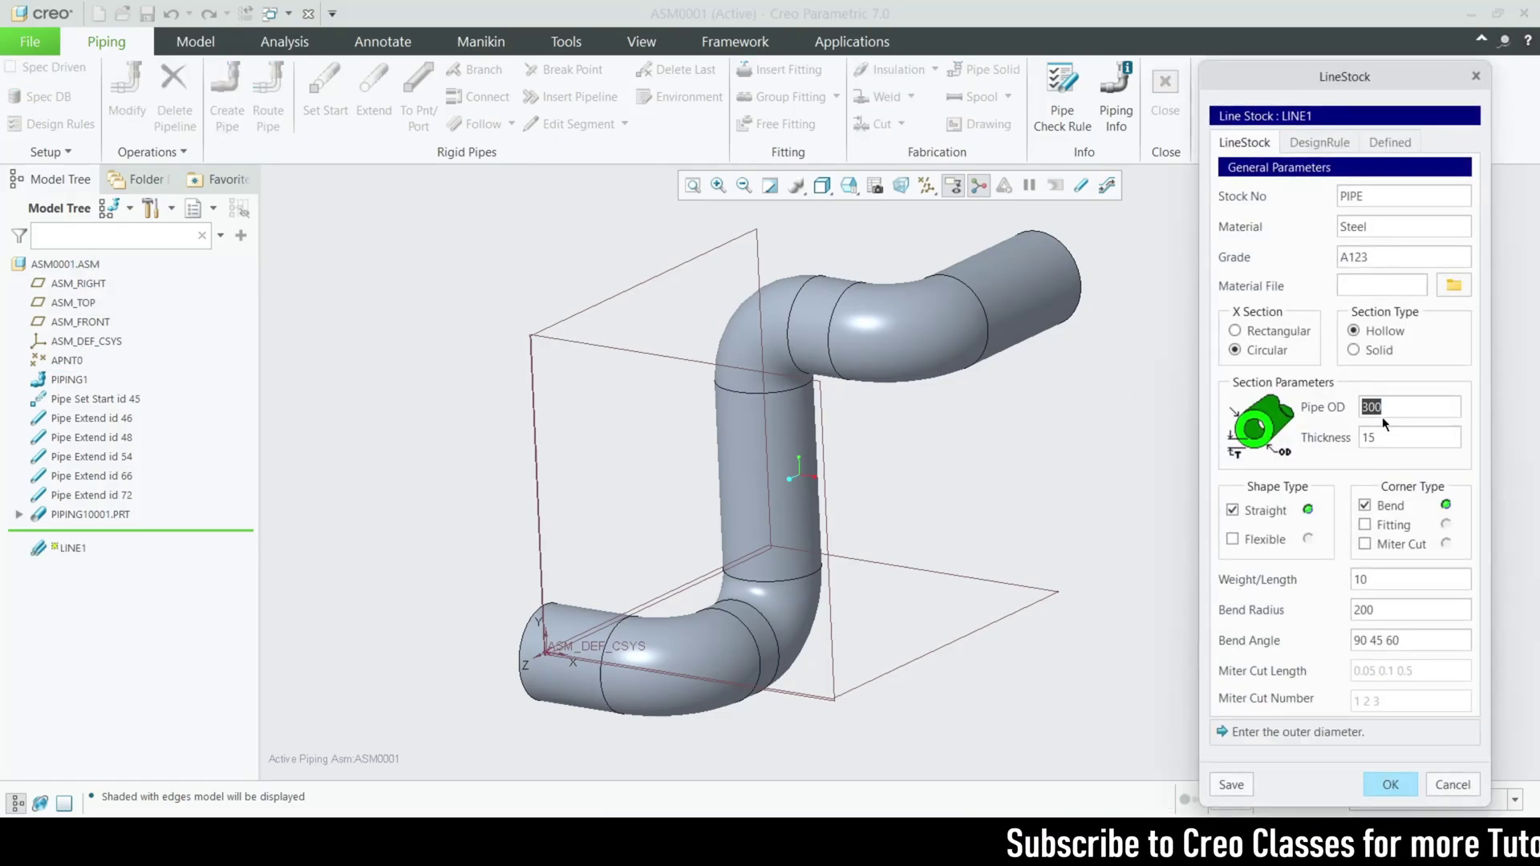
text(200)
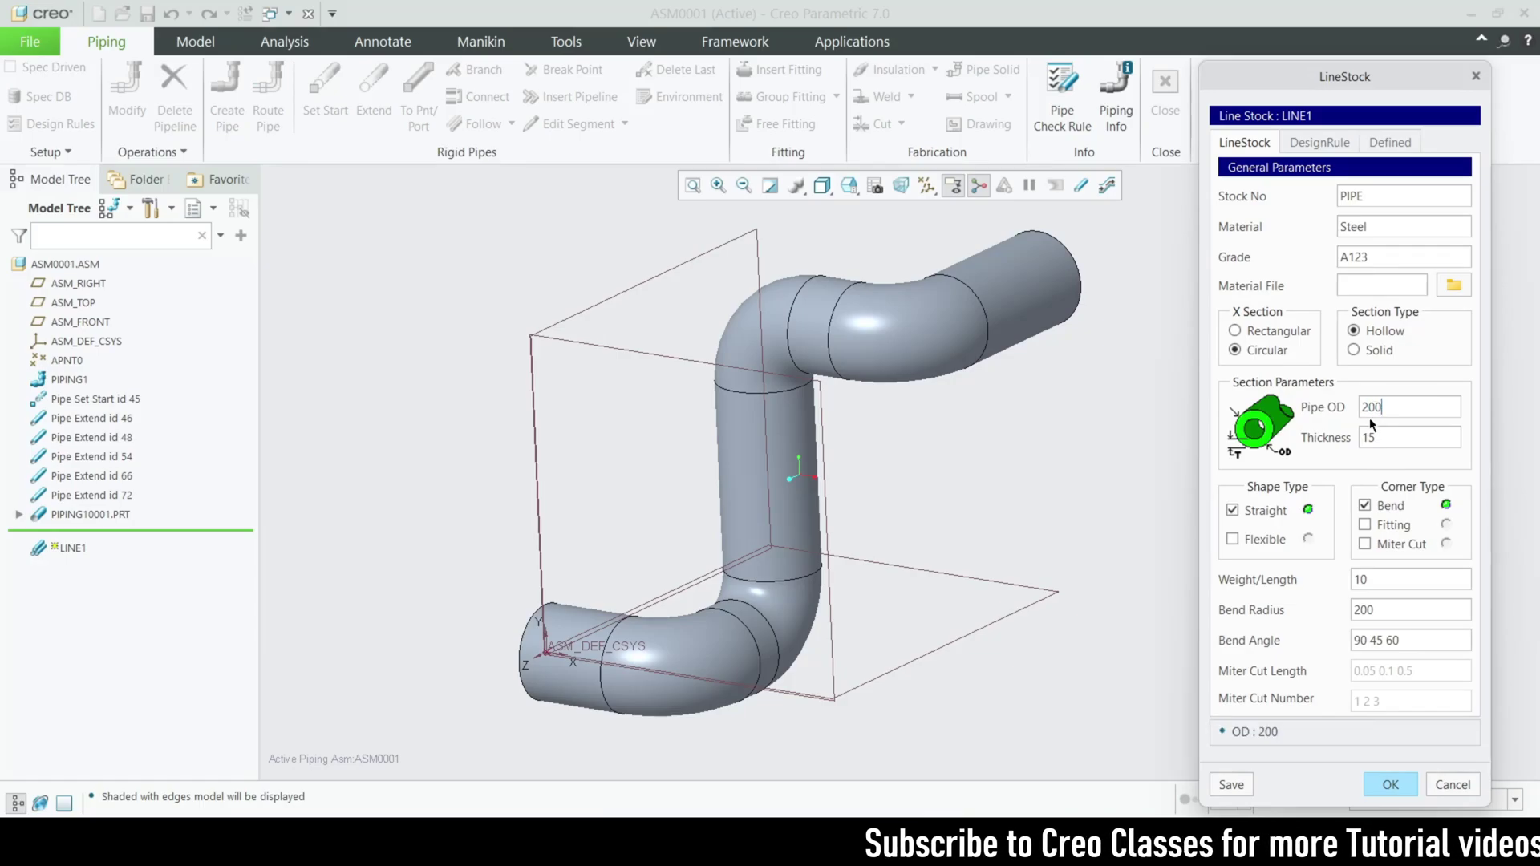
click(1379, 783)
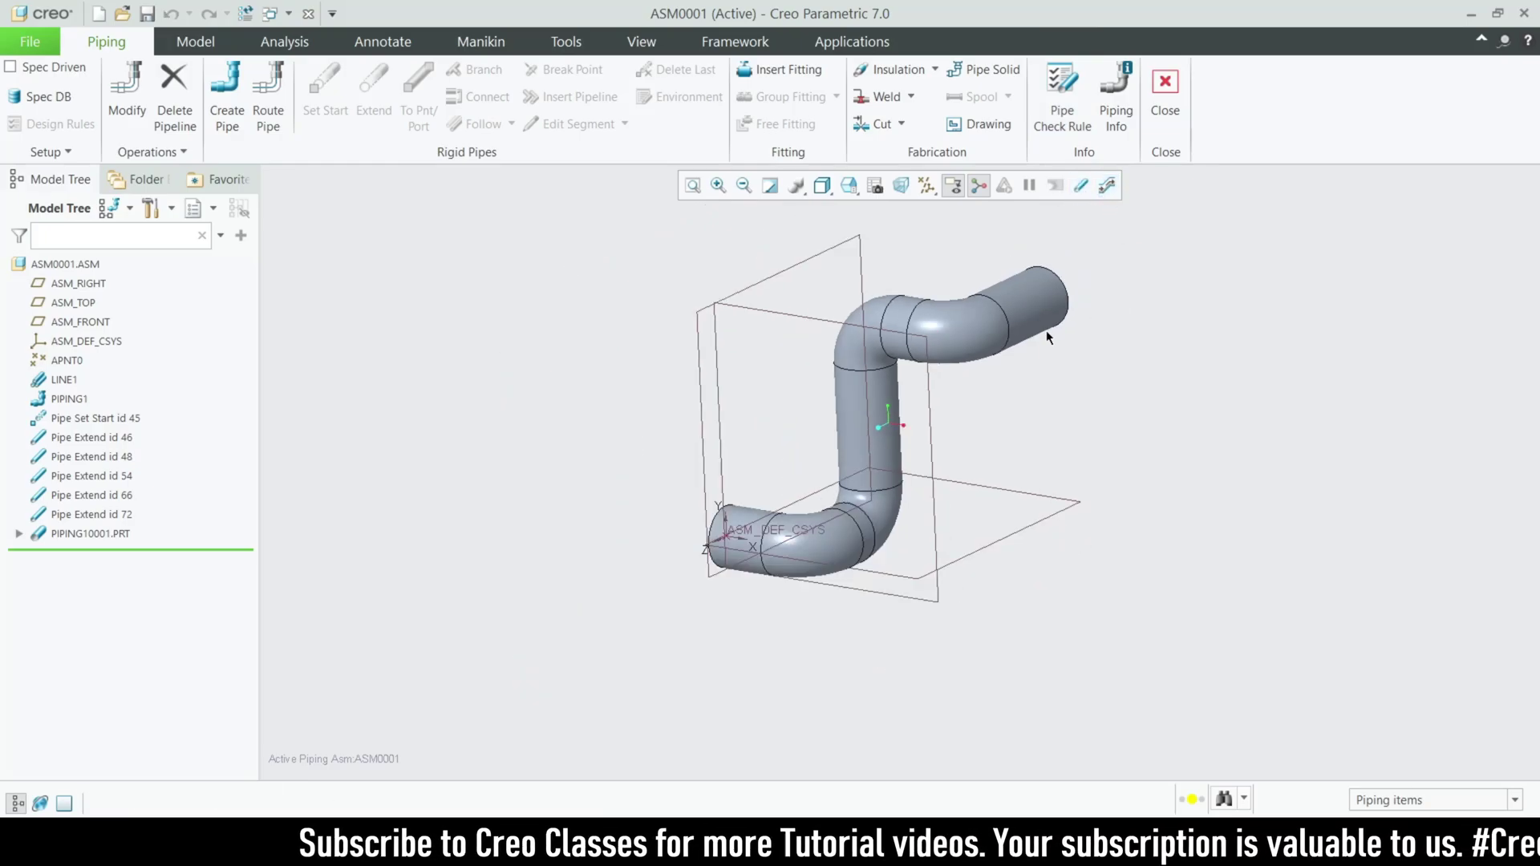
middle_drag(1046, 329, 1075, 410)
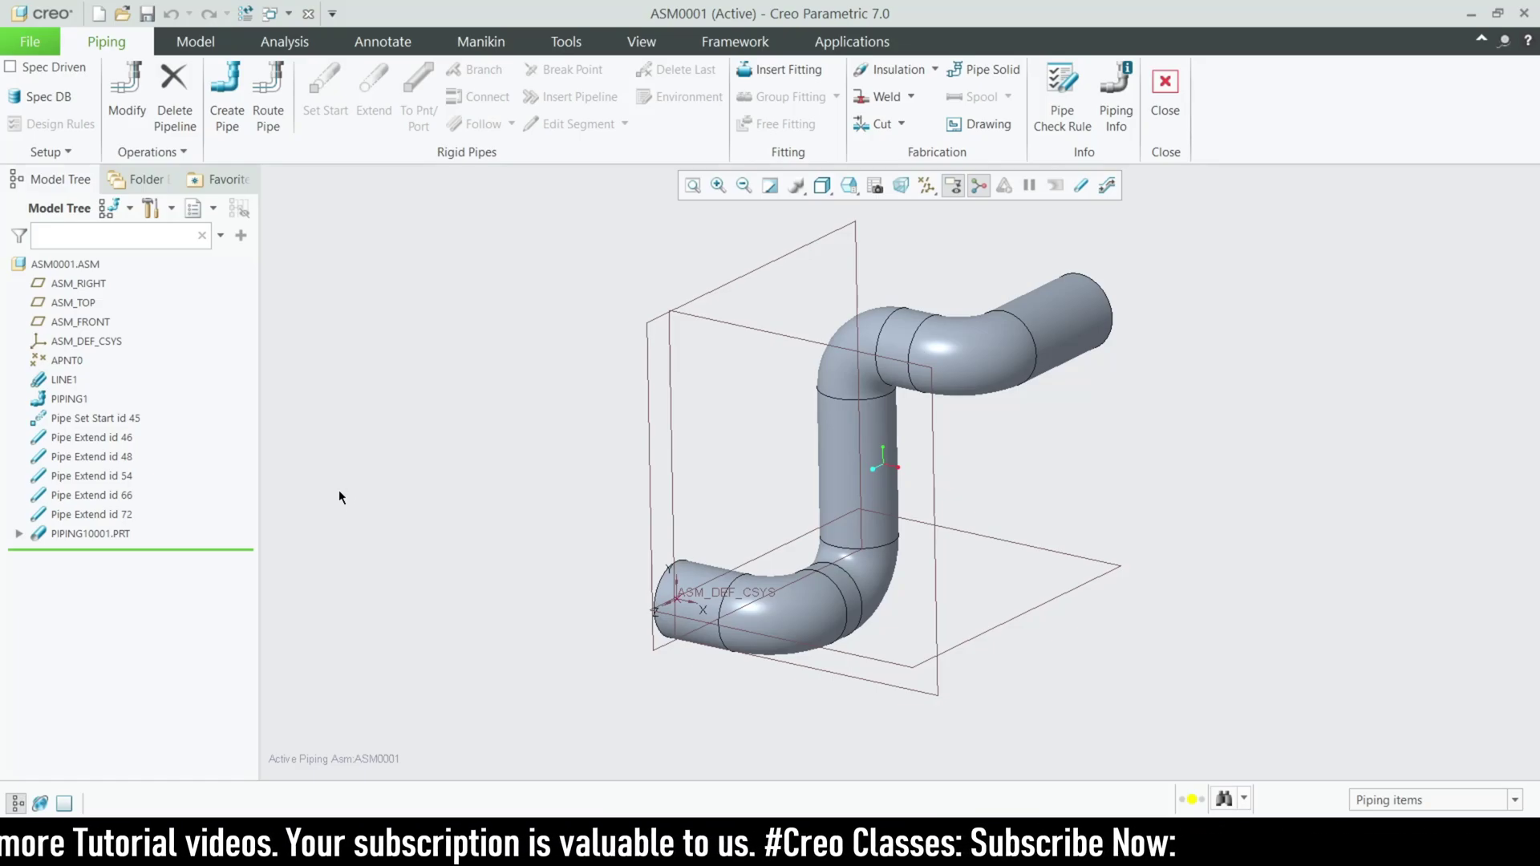
key(ctrl+f)
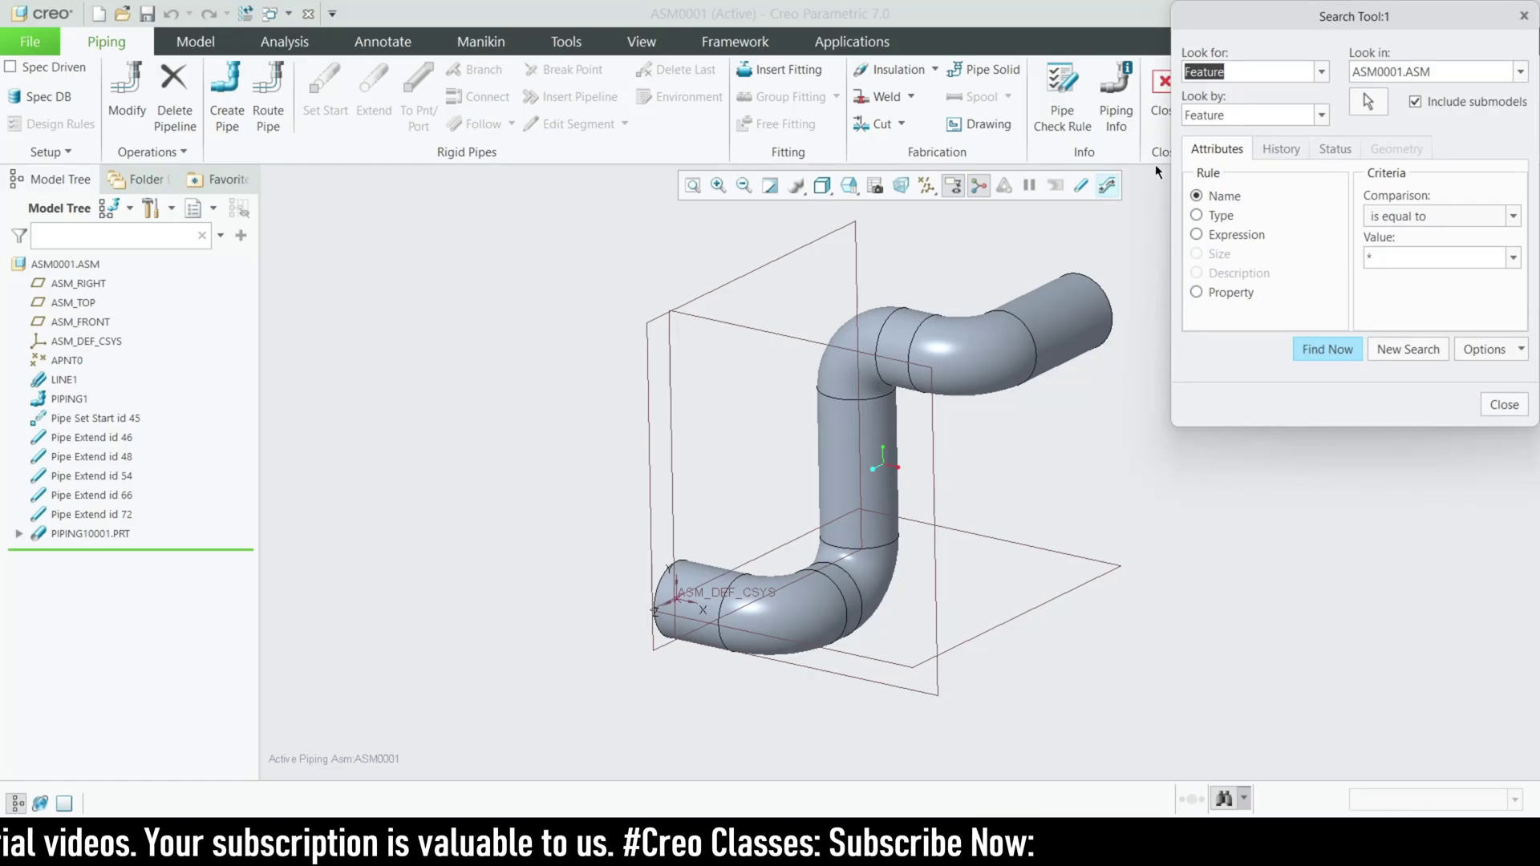
click(1524, 16)
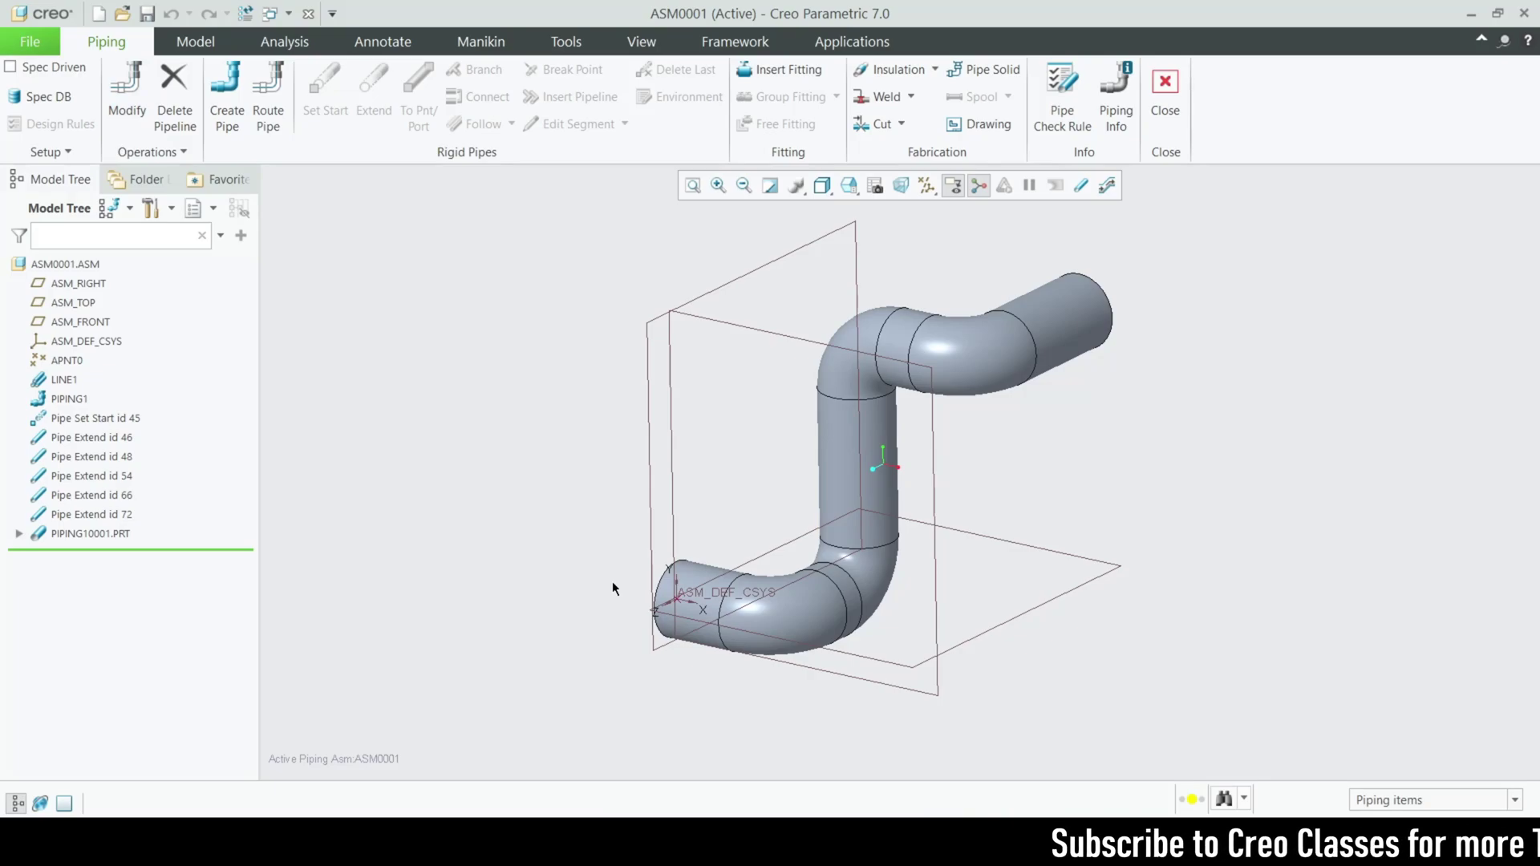
key(ctrl+g)
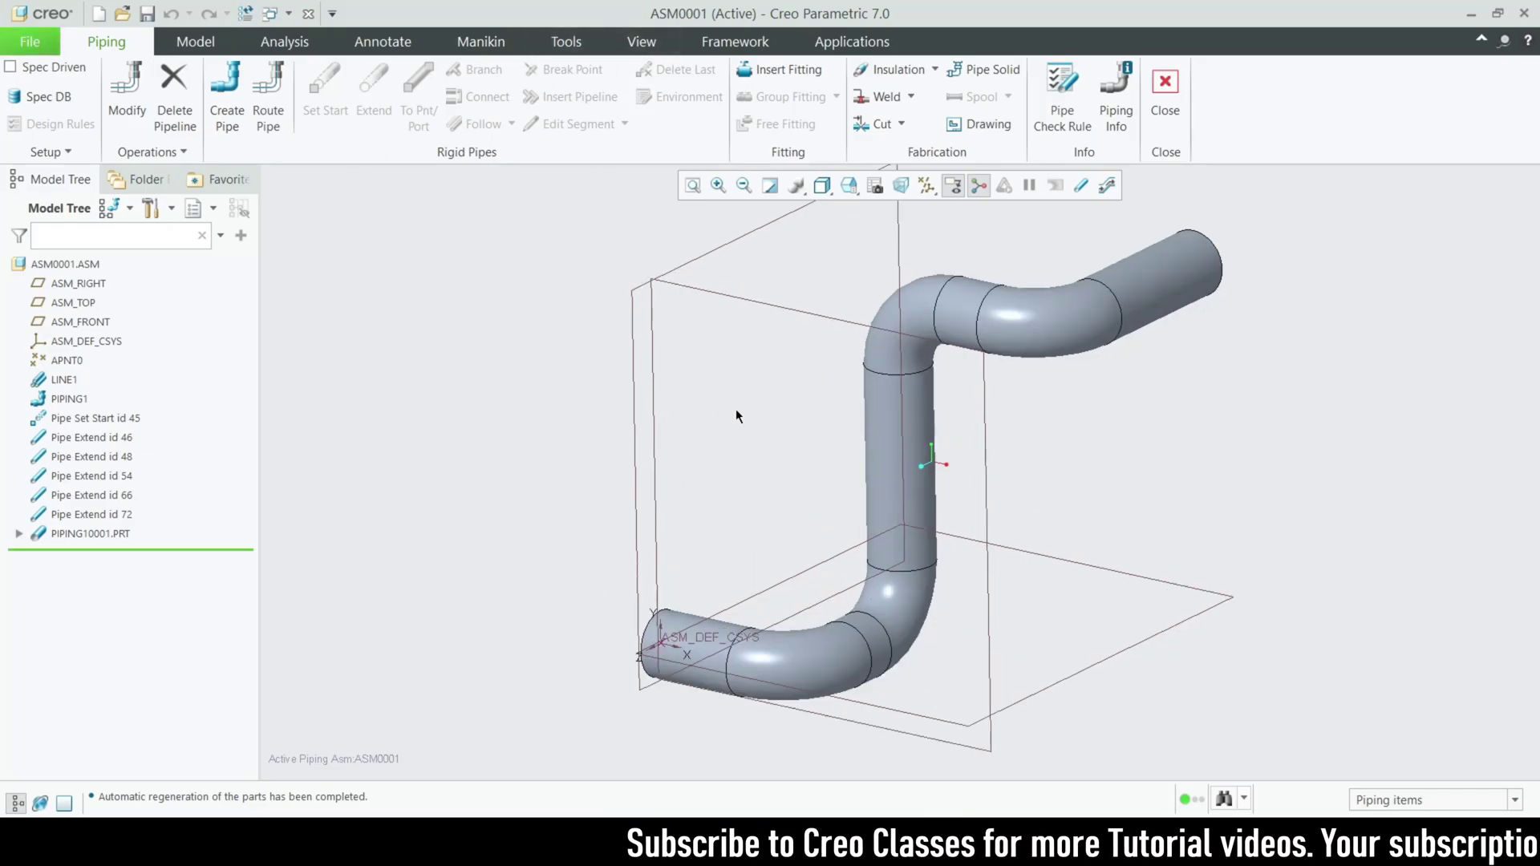
- Set the LINE1 line stock's outer pipe diameter to 250 and accept the definition
middle_drag(728, 442, 794, 413)
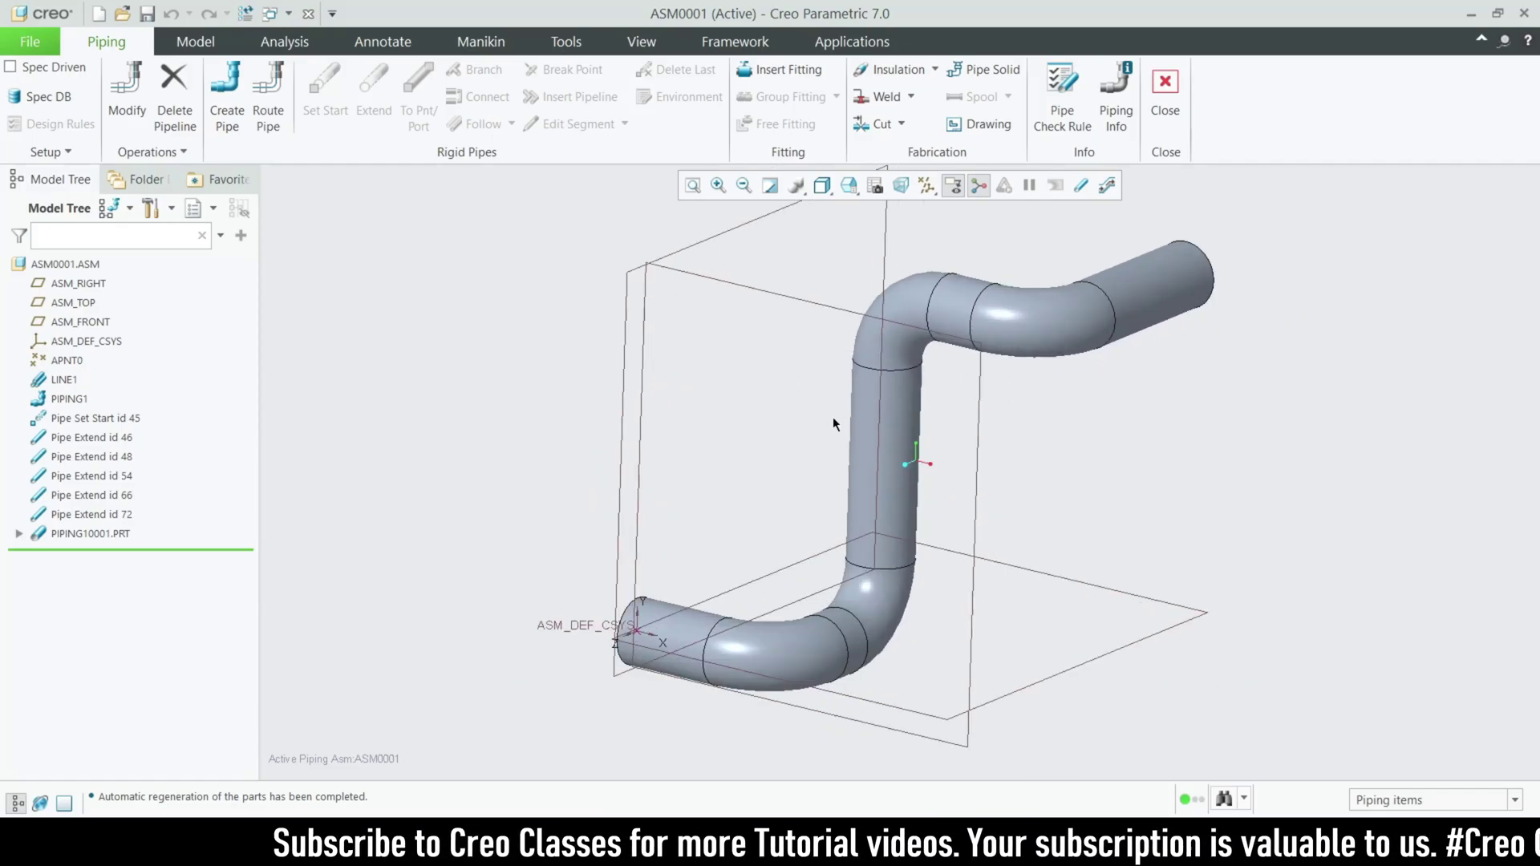
click(64, 379)
click(105, 292)
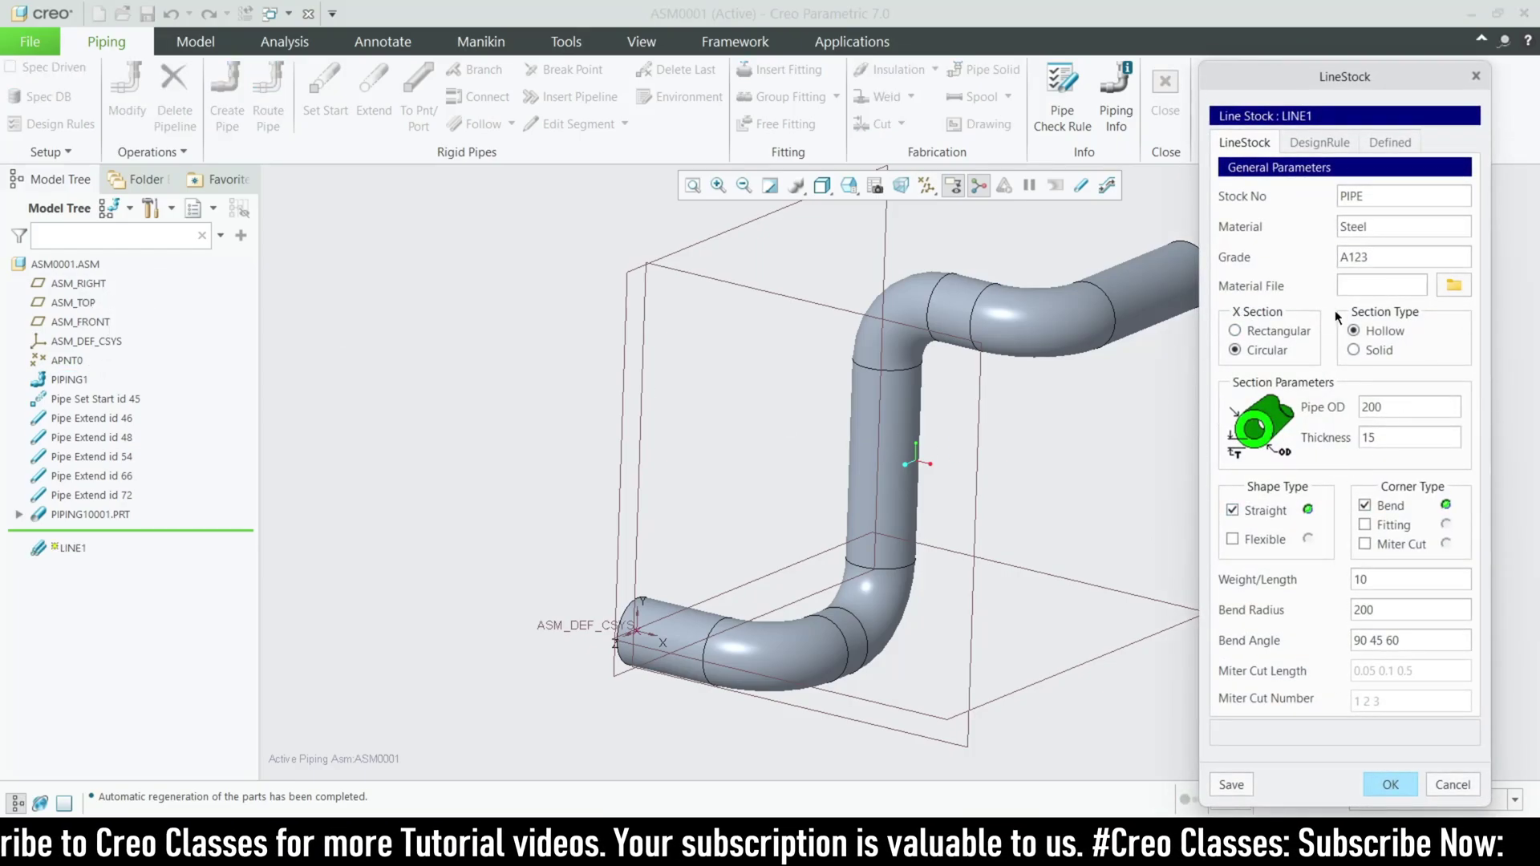
double_click(1396, 409)
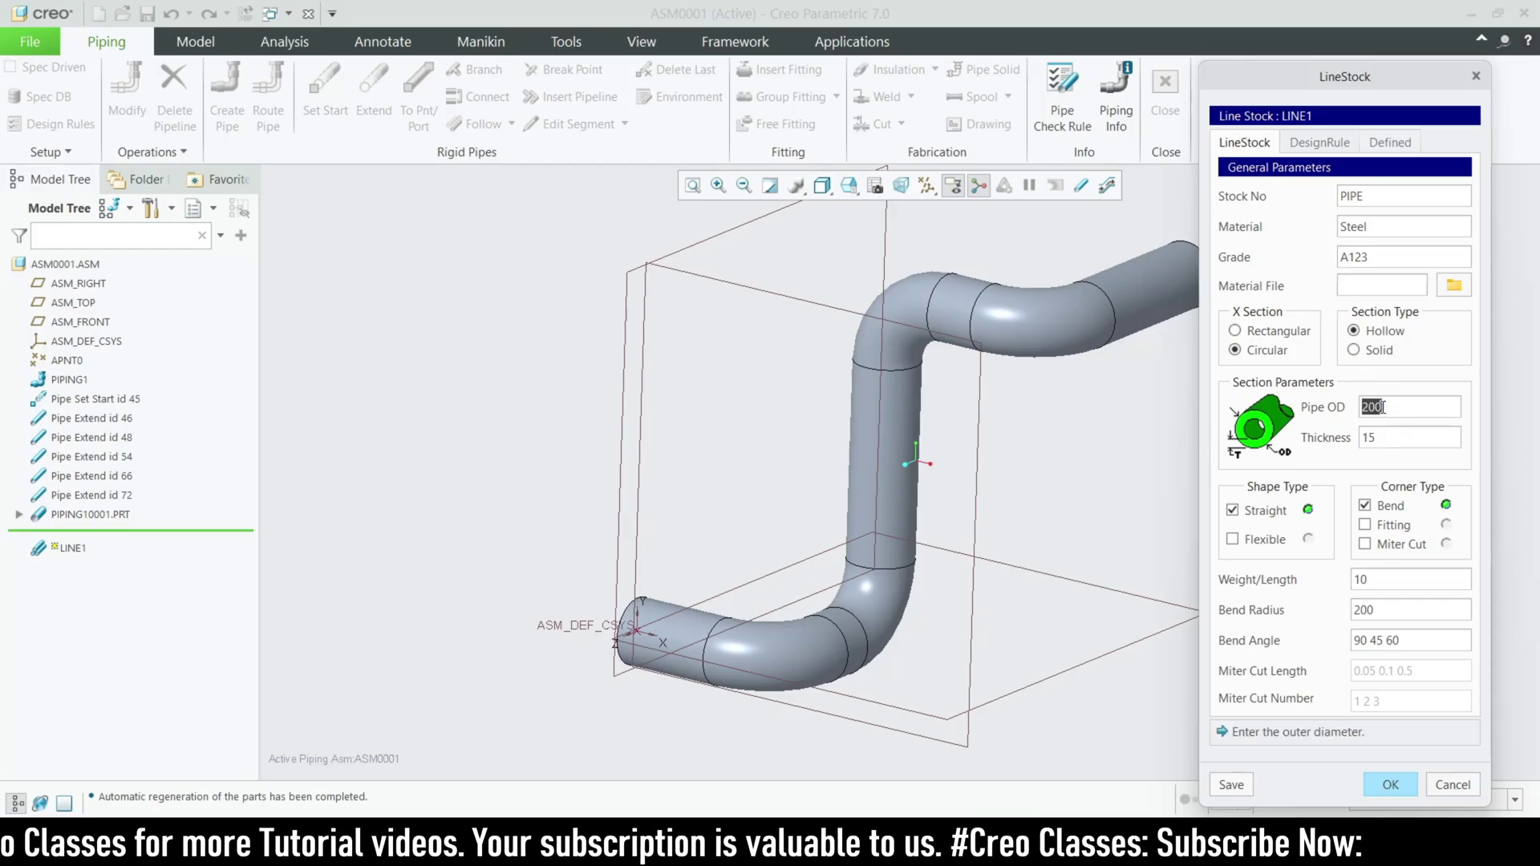
text(250)
key(Return)
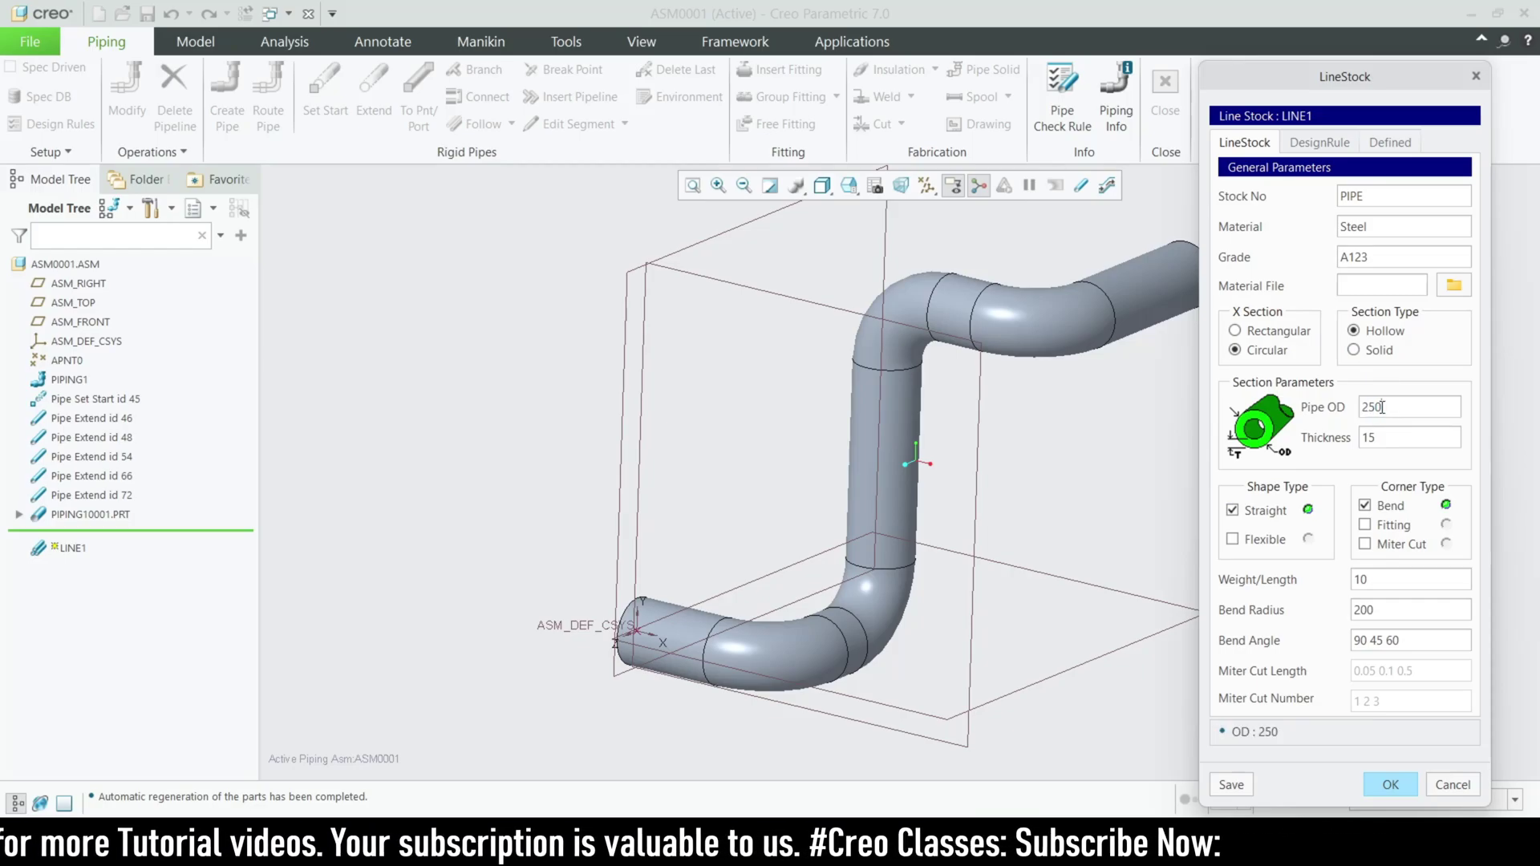
click(1388, 791)
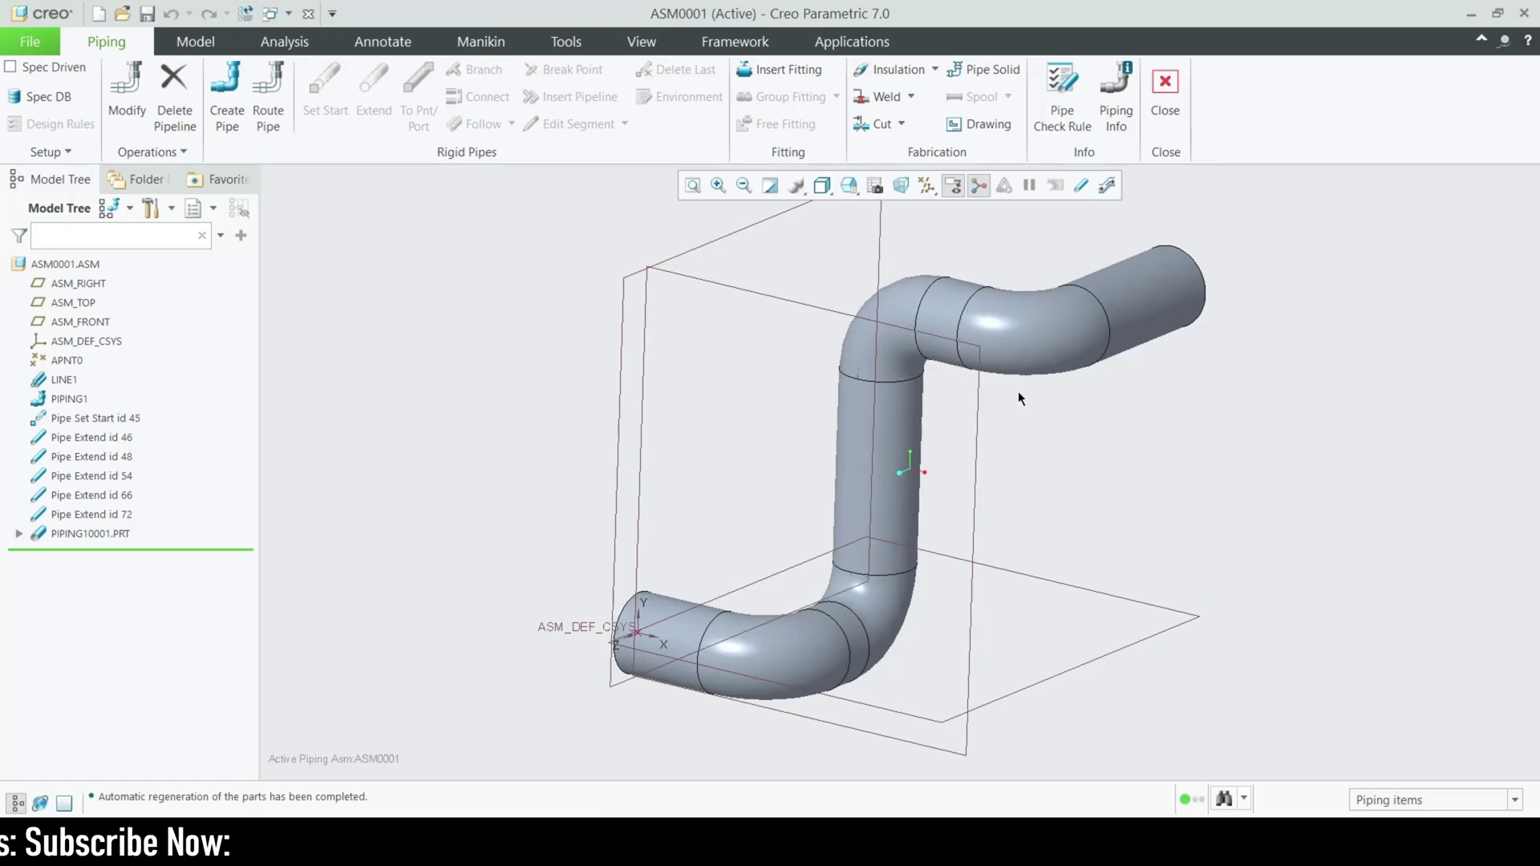
- Set the bend radius of the pipe bend adjoining the 700 end segment to a new value of 250
middle_drag(1093, 438, 822, 430)
scroll(817, 344, down, 2)
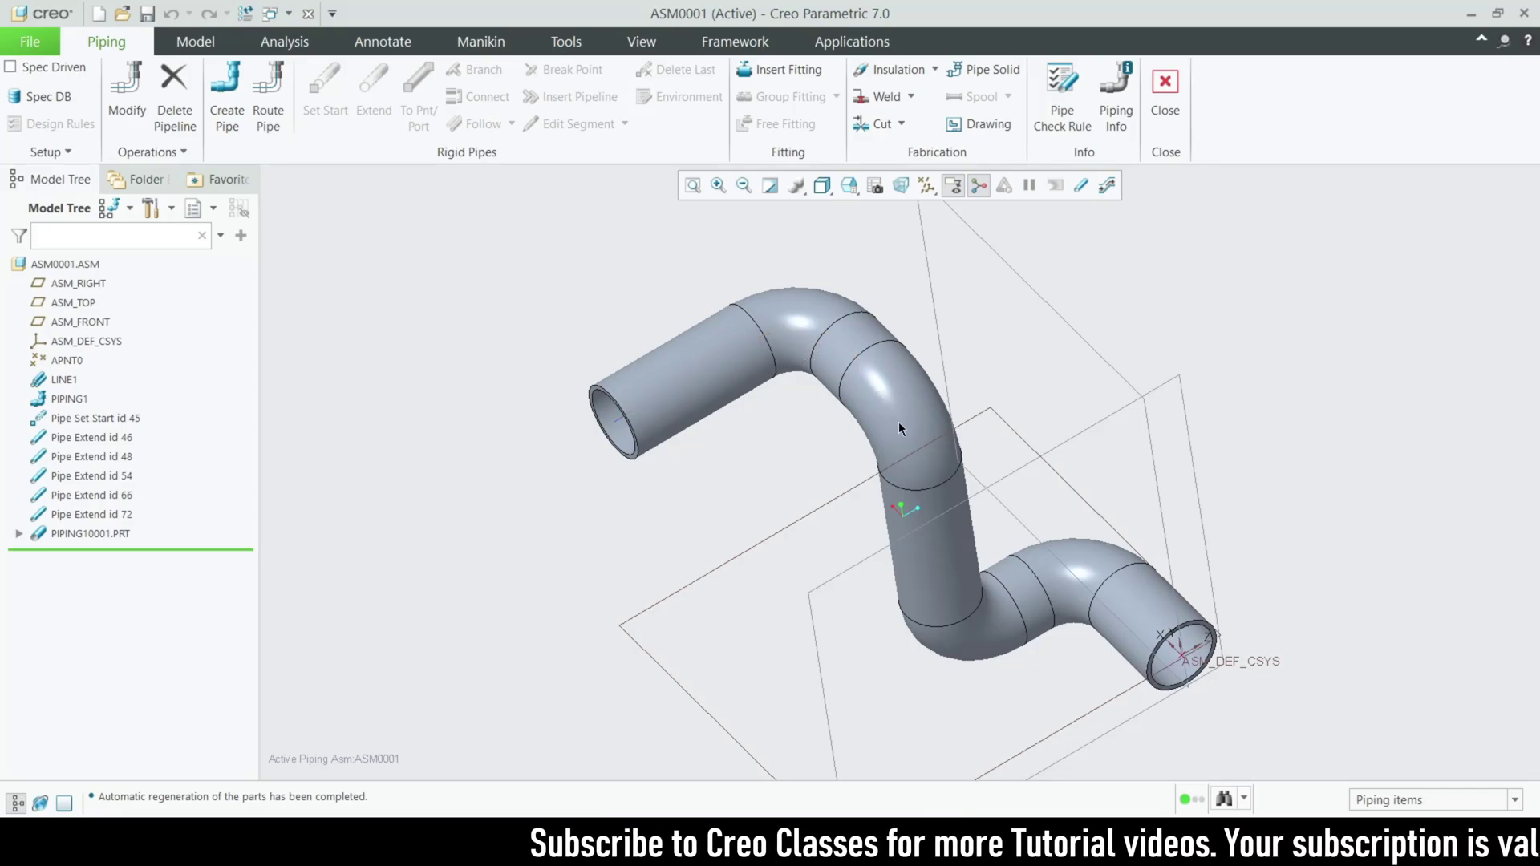
double_click(792, 332)
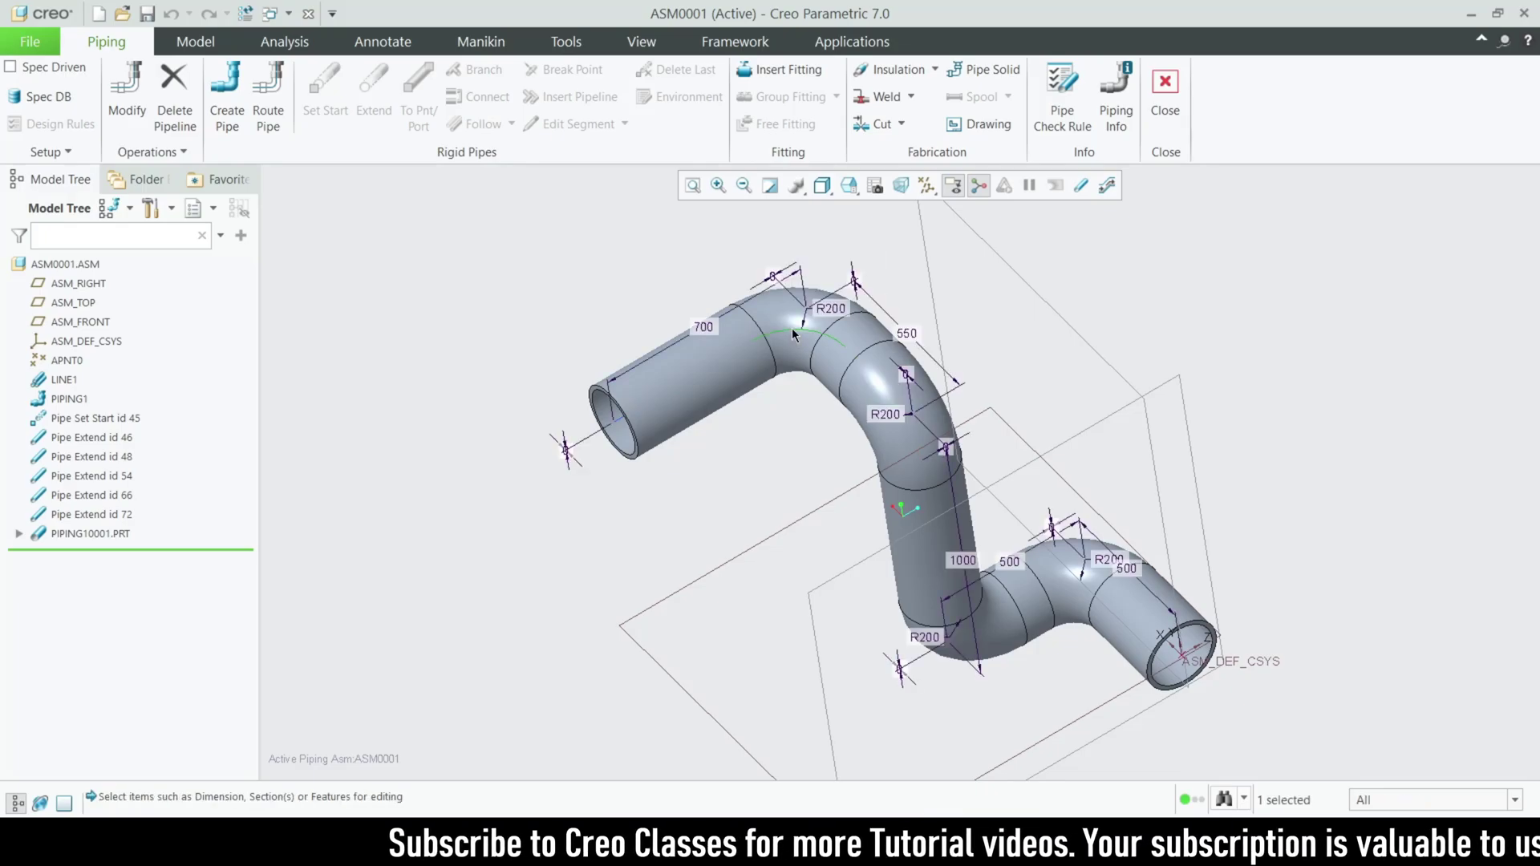
click(833, 308)
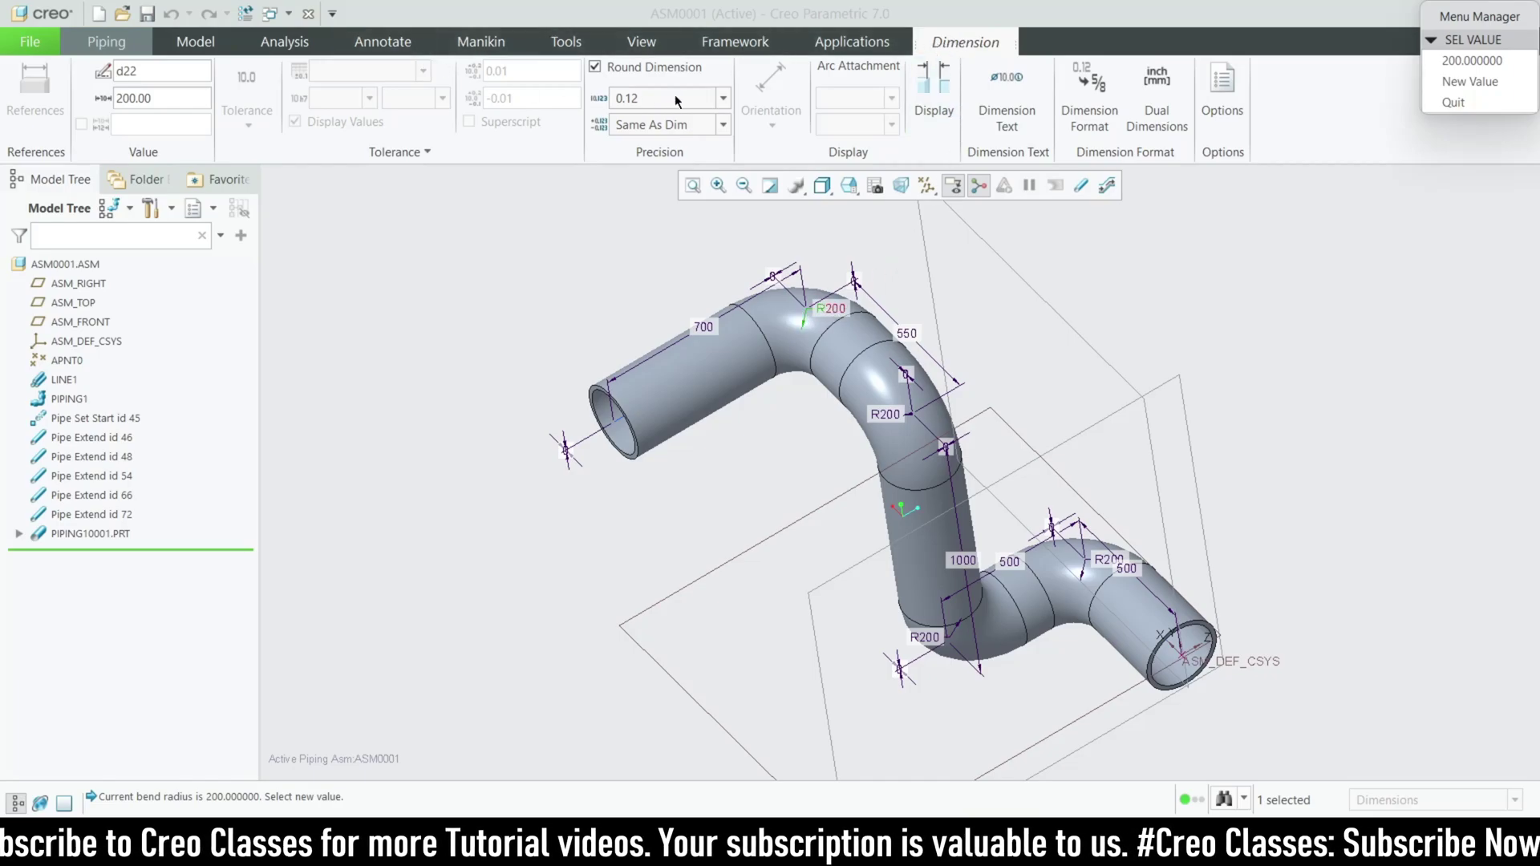
drag(1490, 20, 1275, 271)
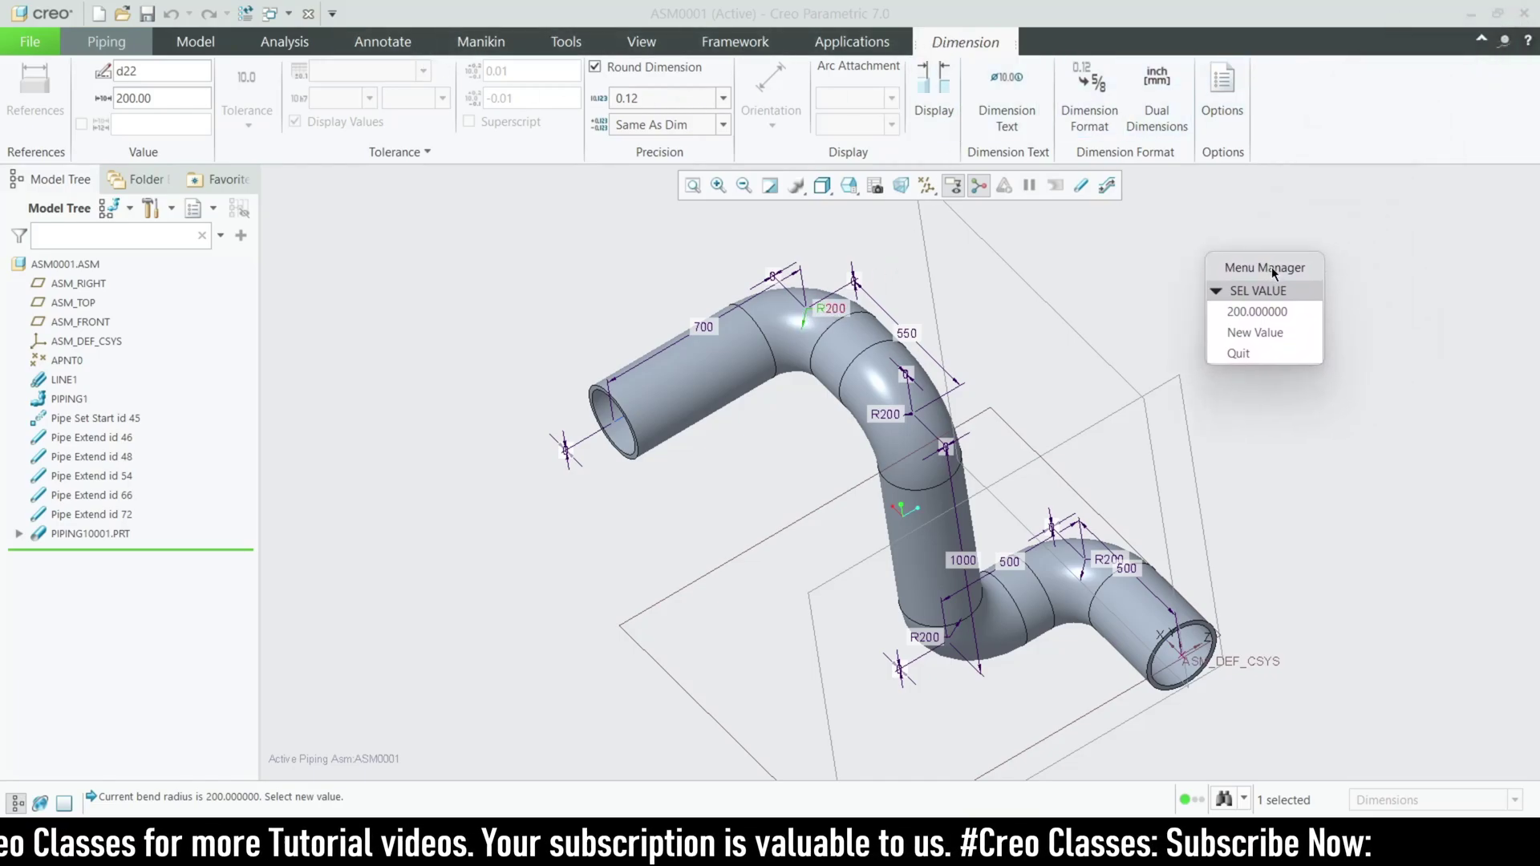
click(1267, 333)
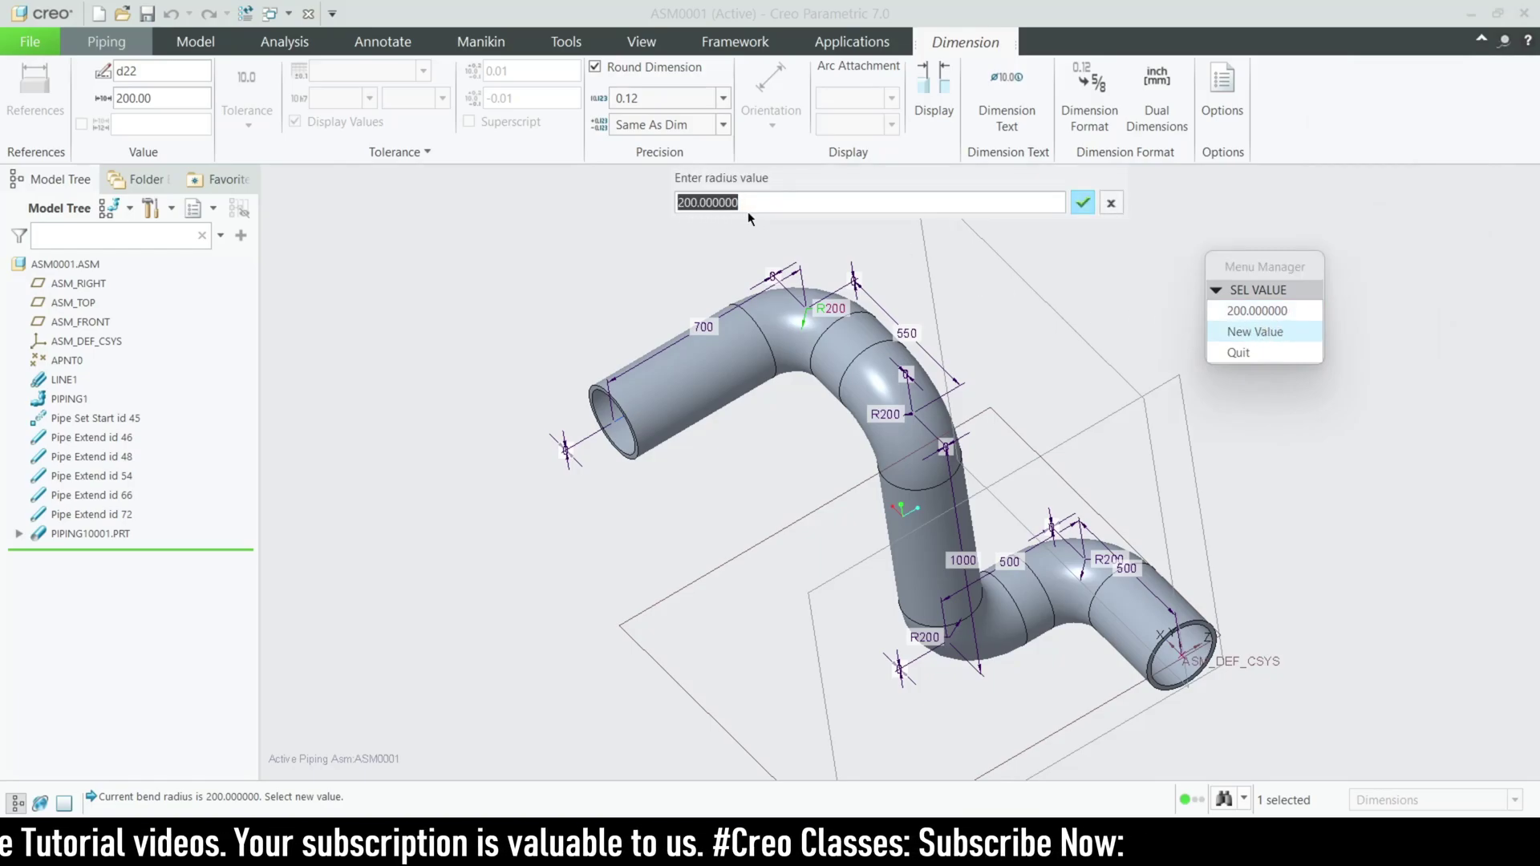
text(300)
key(Return)
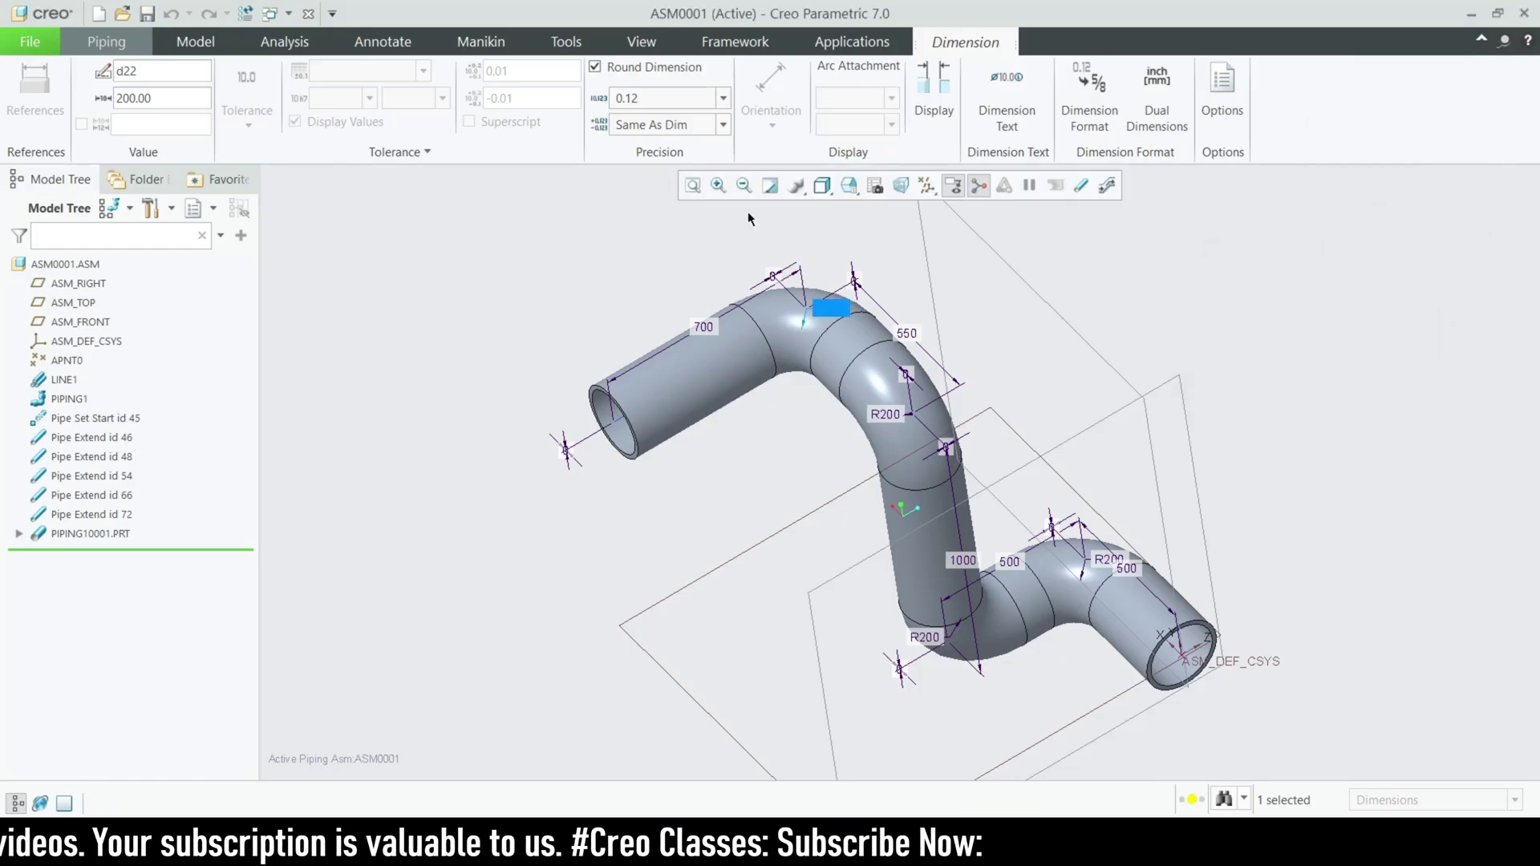
click(1271, 245)
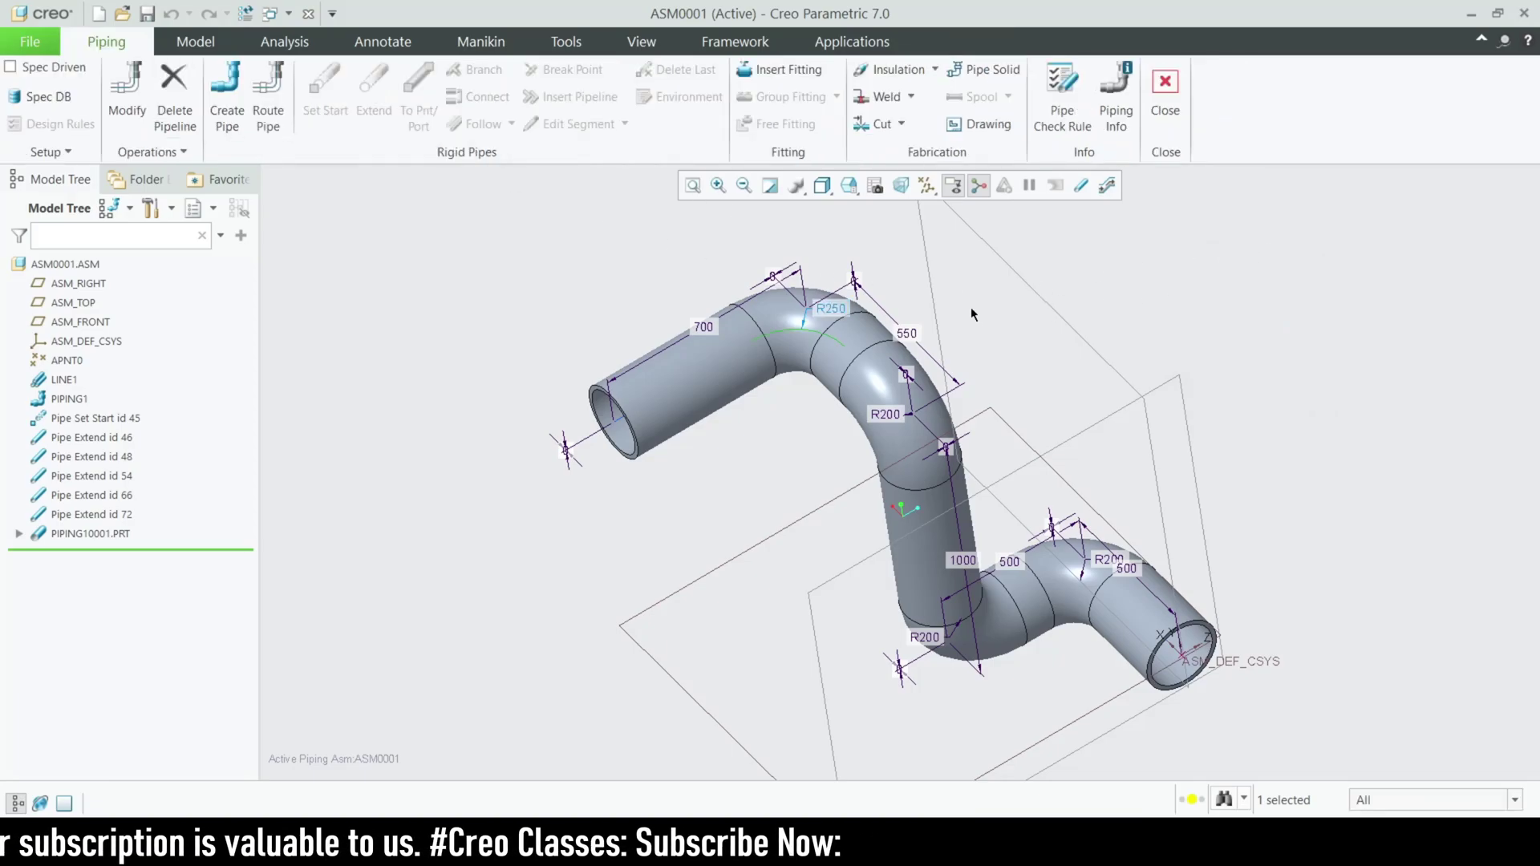
- Examine the pipe run from several directions, including its bends and hollow open ends
middle_drag(1009, 337, 997, 378)
scroll(651, 407, up, 2)
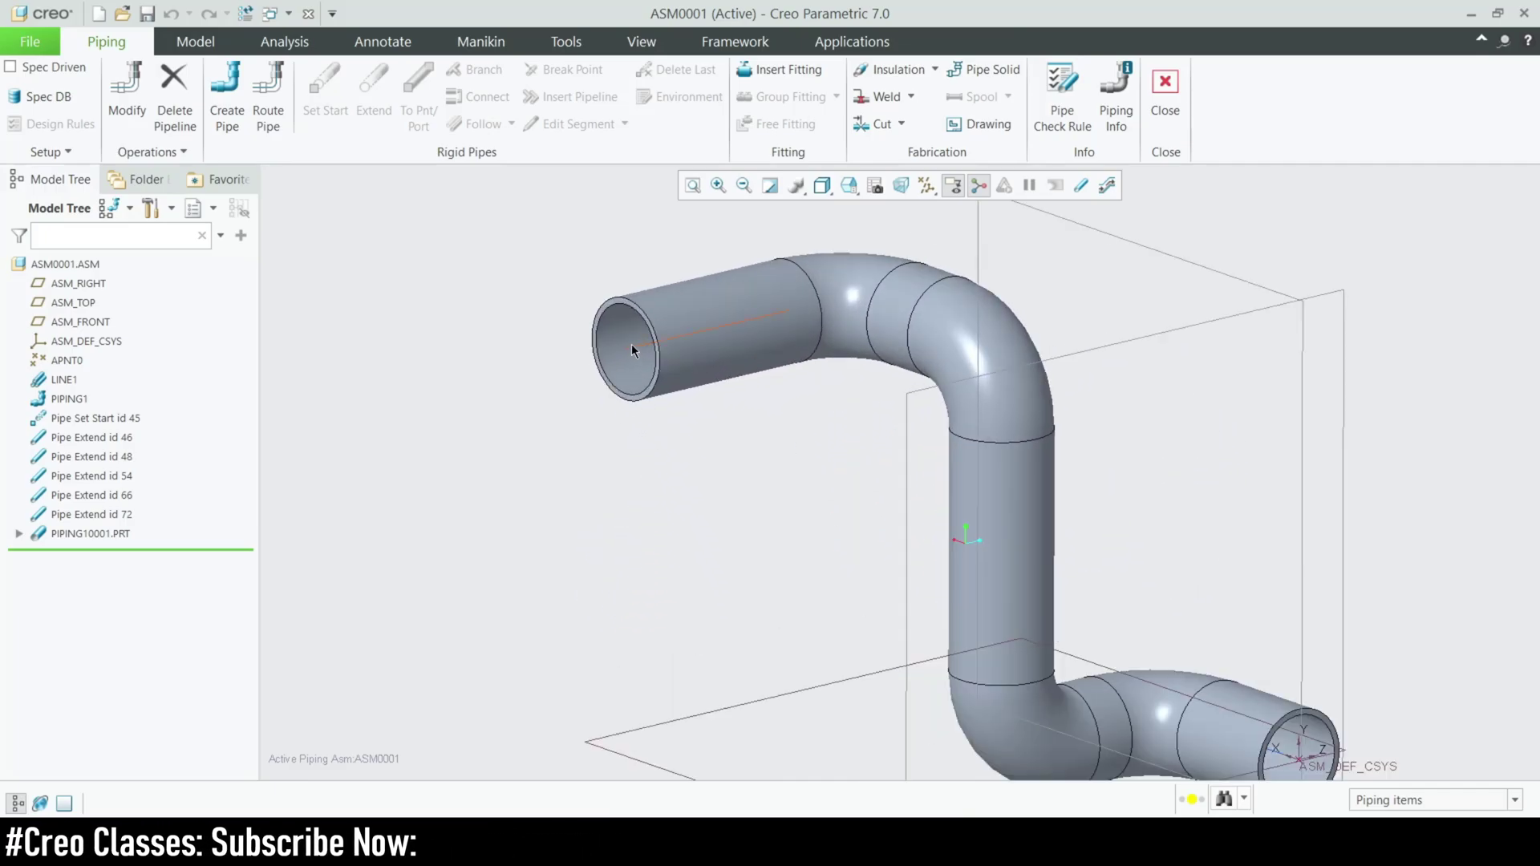
click(632, 343)
click(475, 465)
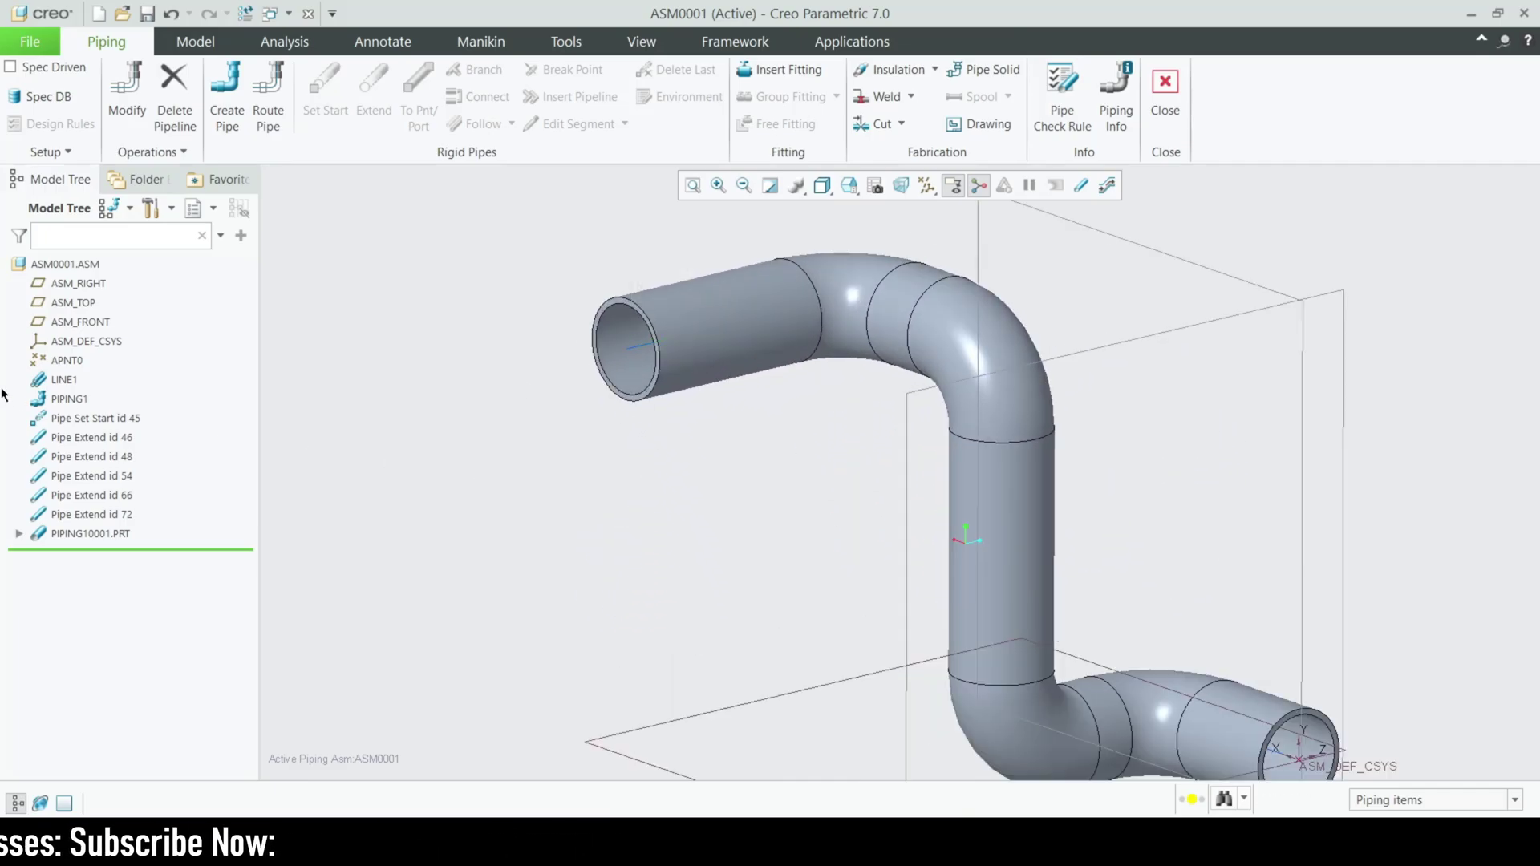
click(76, 399)
click(403, 440)
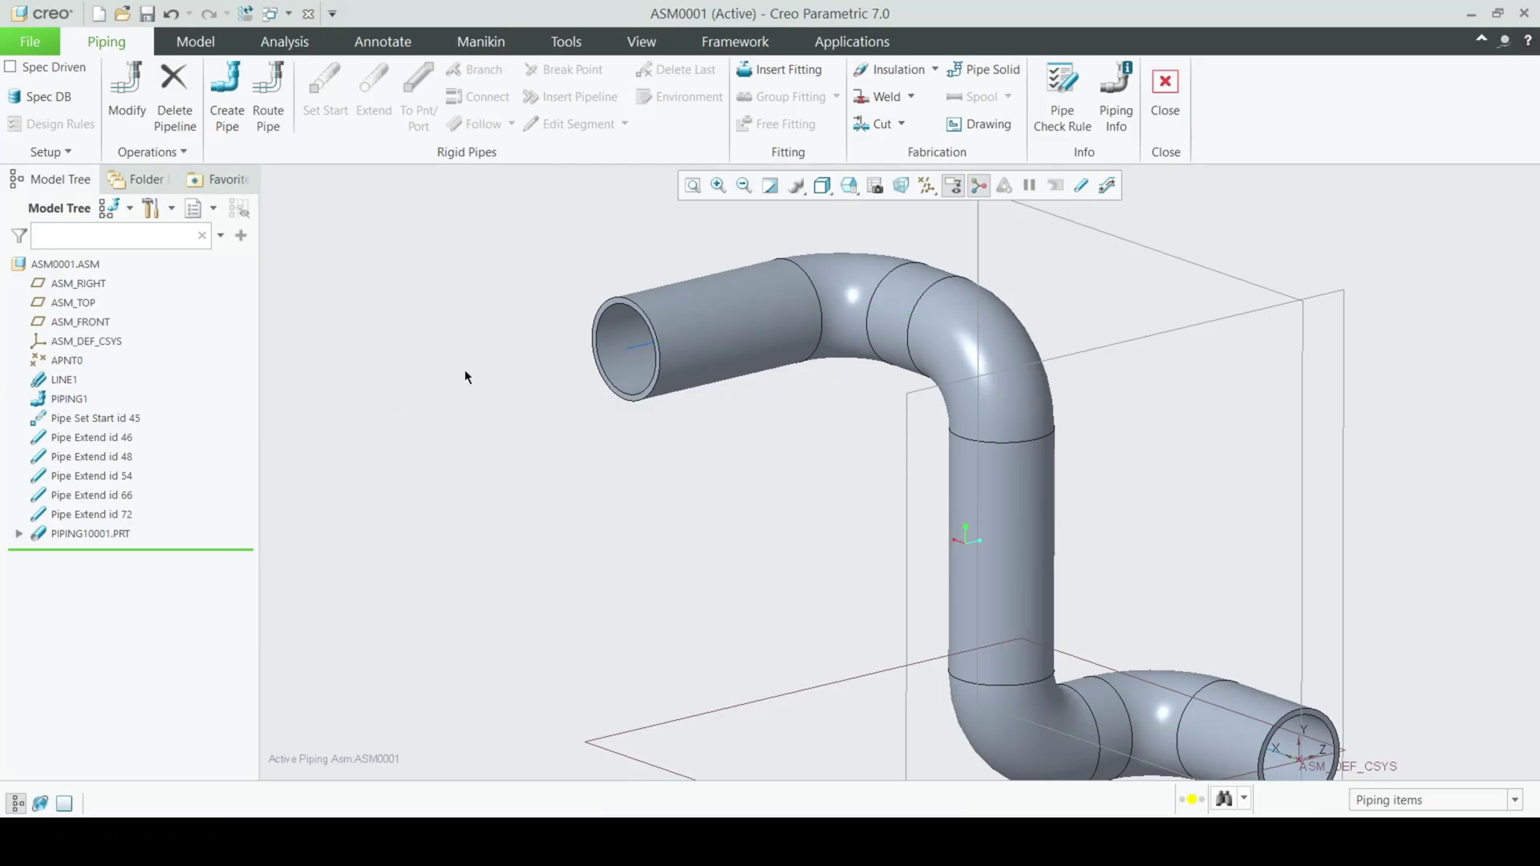
scroll(465, 369, down, 2)
mouse_move(864, 488)
middle_down()
mouse_move(887, 540)
mouse_move(825, 619)
mouse_move(811, 588)
mouse_move(835, 578)
mouse_move(871, 505)
middle_up()
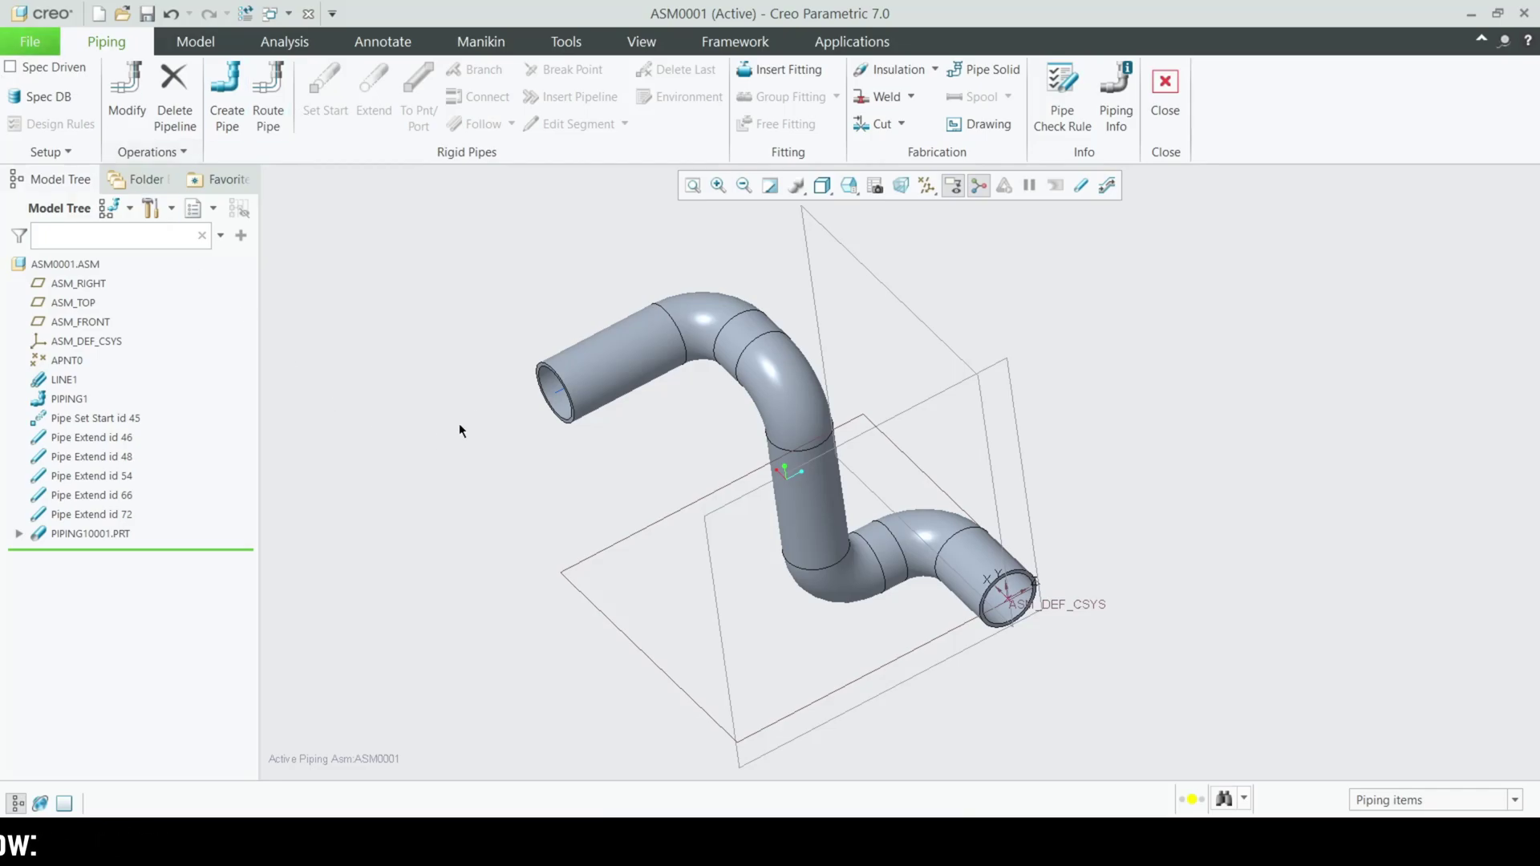
mouse_move(868, 397)
middle_down()
mouse_move(850, 385)
mouse_move(845, 457)
mouse_move(845, 418)
mouse_move(915, 401)
mouse_move(851, 397)
middle_up()
key(ctrl+d)
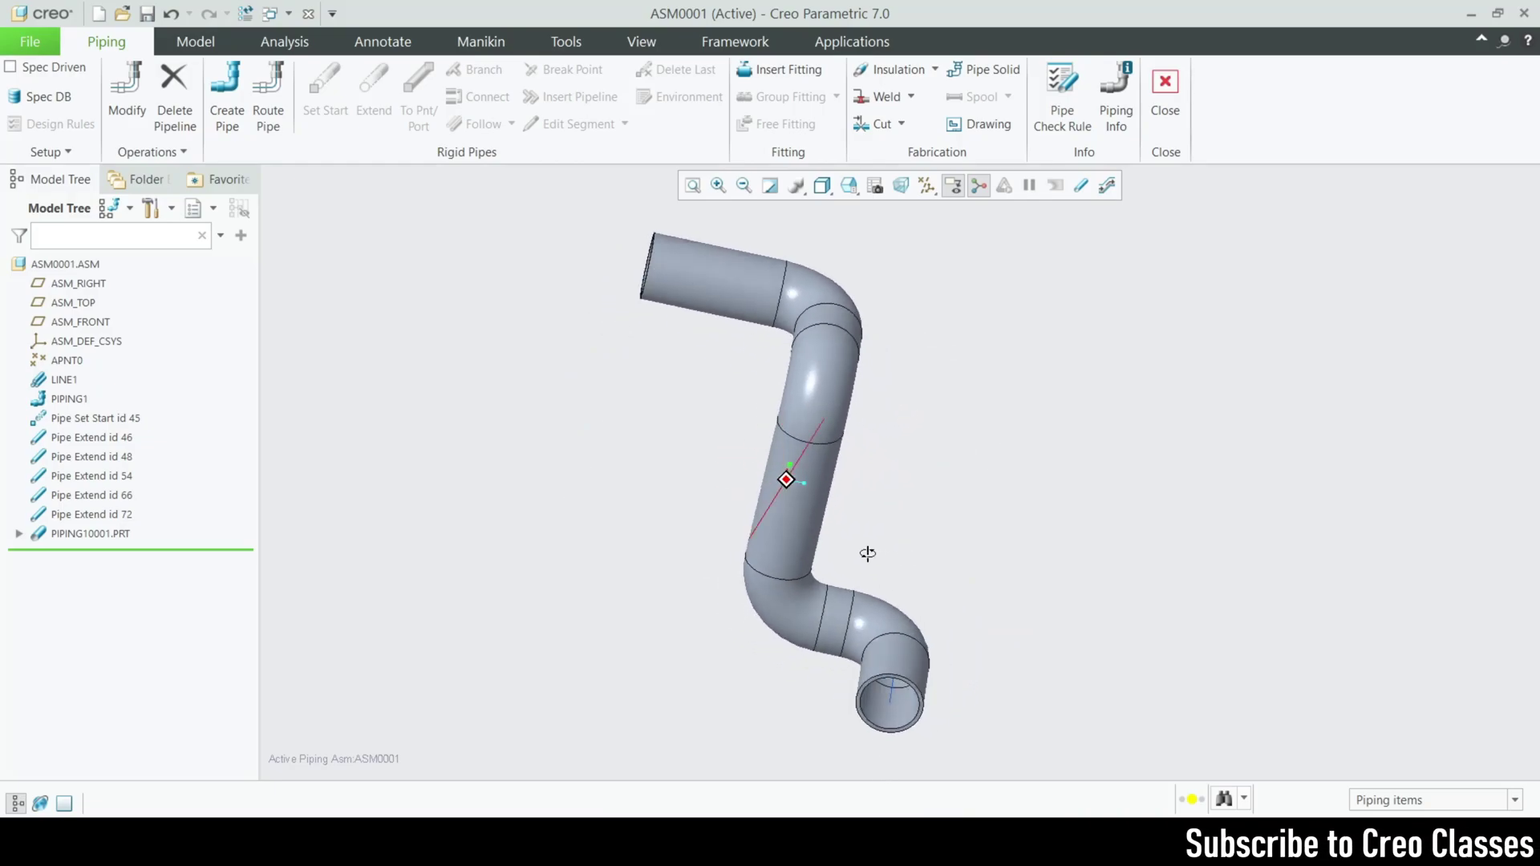